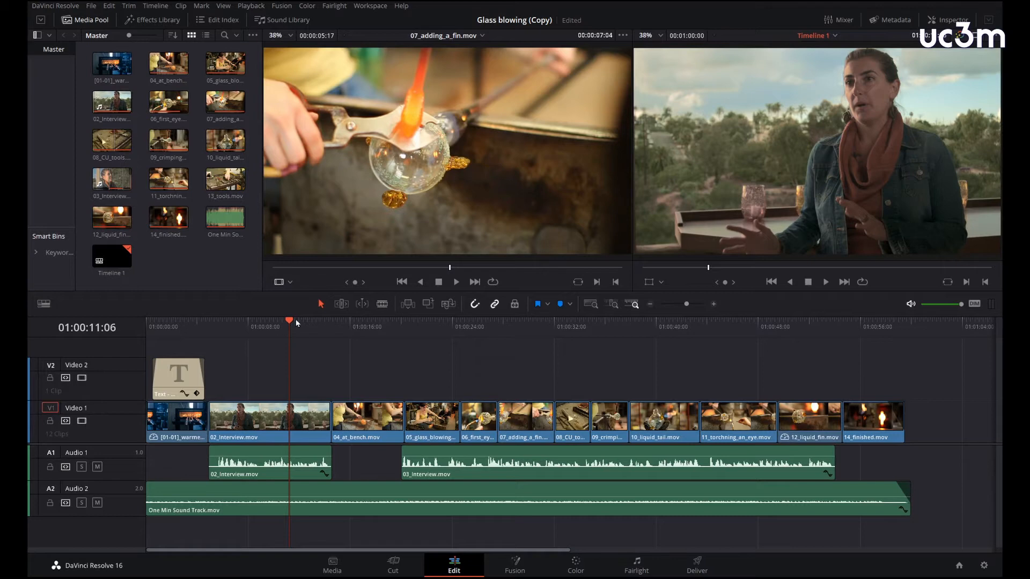
Step: Place the playhead inside the interview clip at 01:00:10:09 and examine the media pool's import option
click(278, 331)
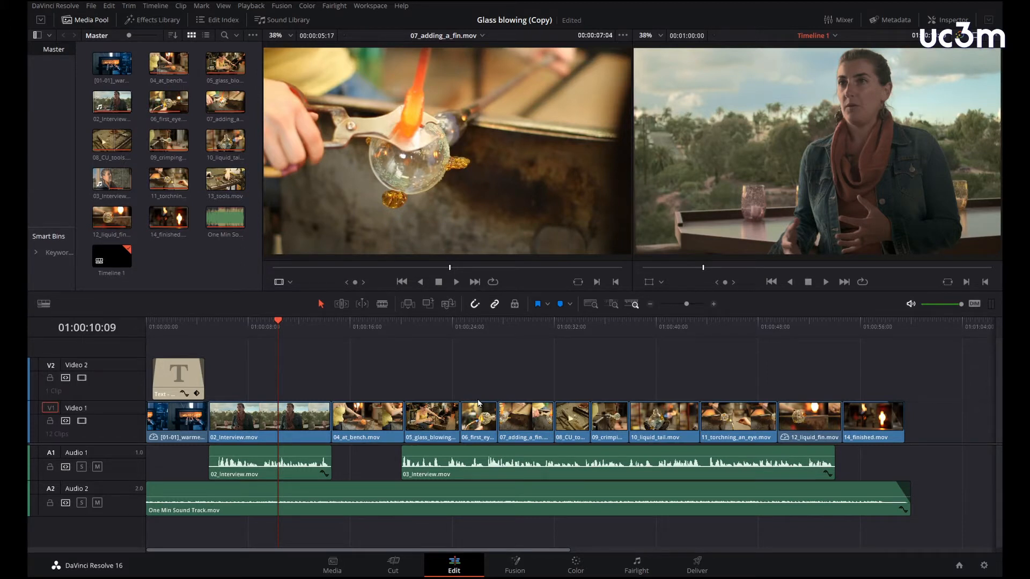
right_click(215, 261)
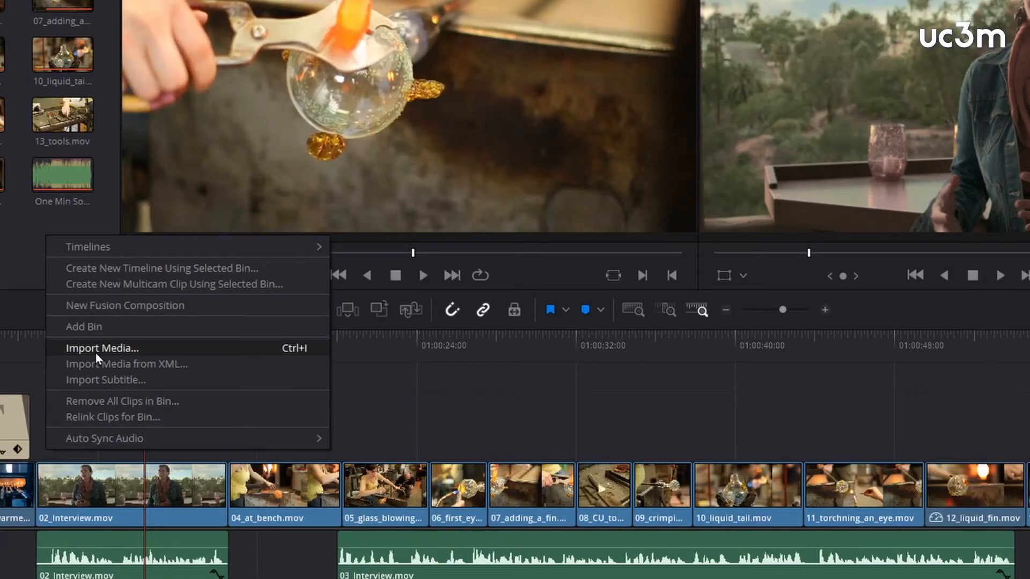
click(96, 348)
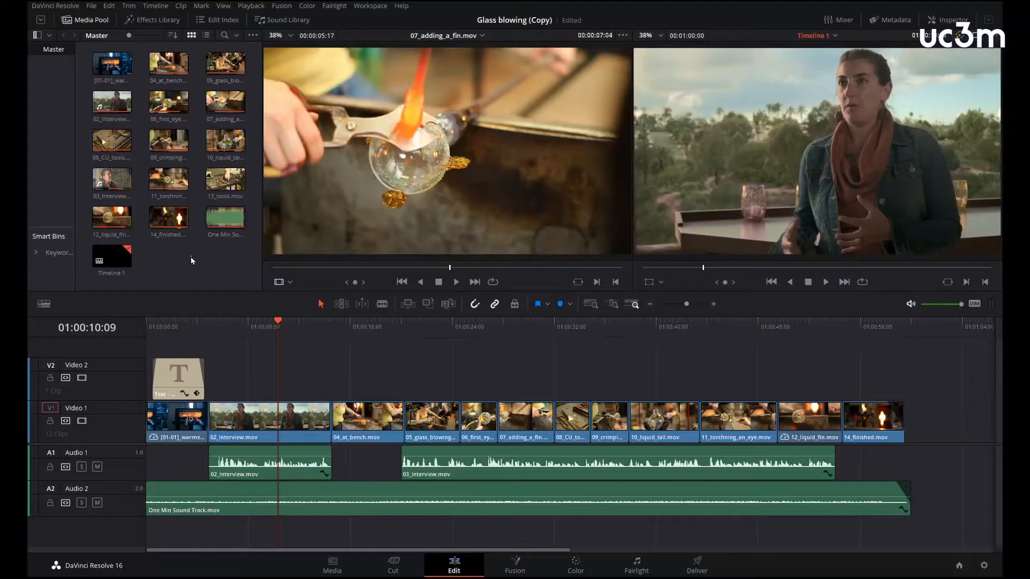
Step: View the effects library, hide it to enlarge the viewers, and display the audio mixer
click(150, 24)
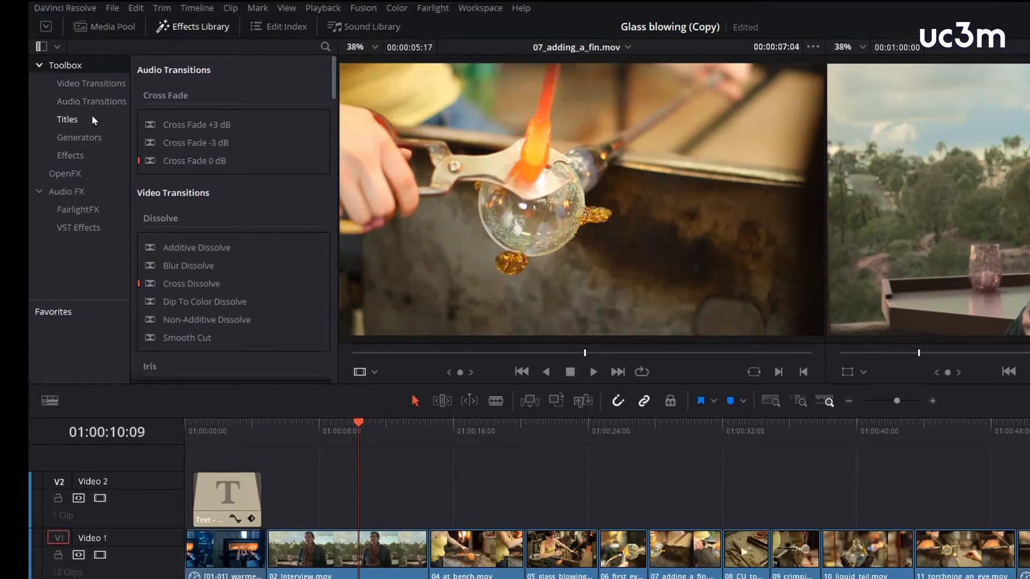
click(223, 31)
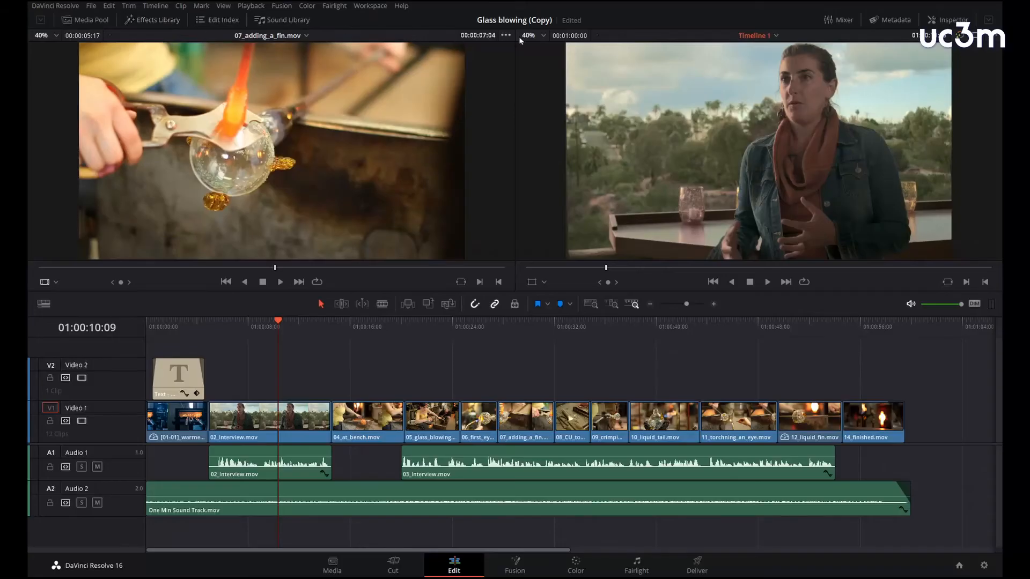
click(844, 22)
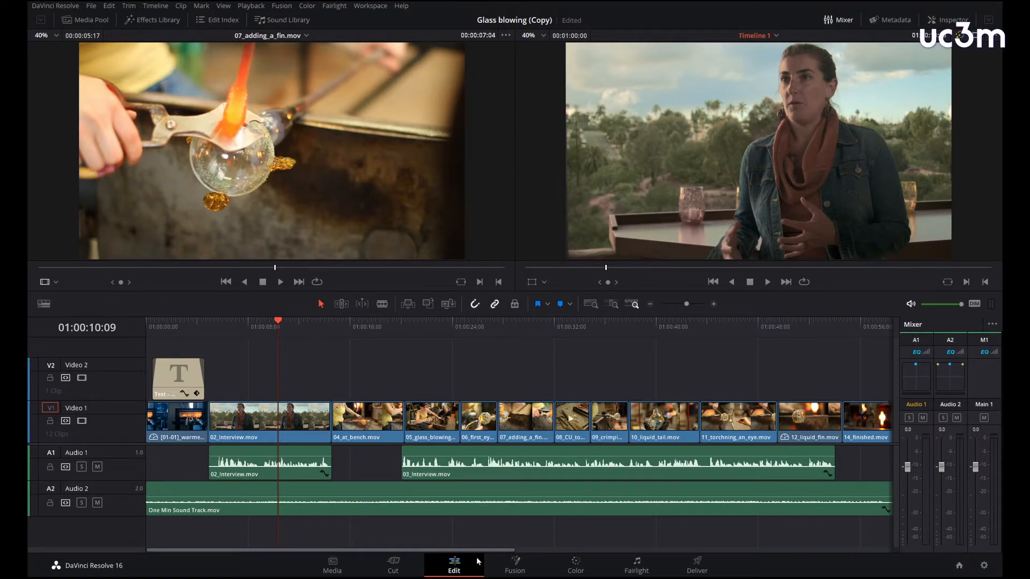
Step: Switch to the Cut page and scrub the timeline to 01:00:10:05
click(405, 559)
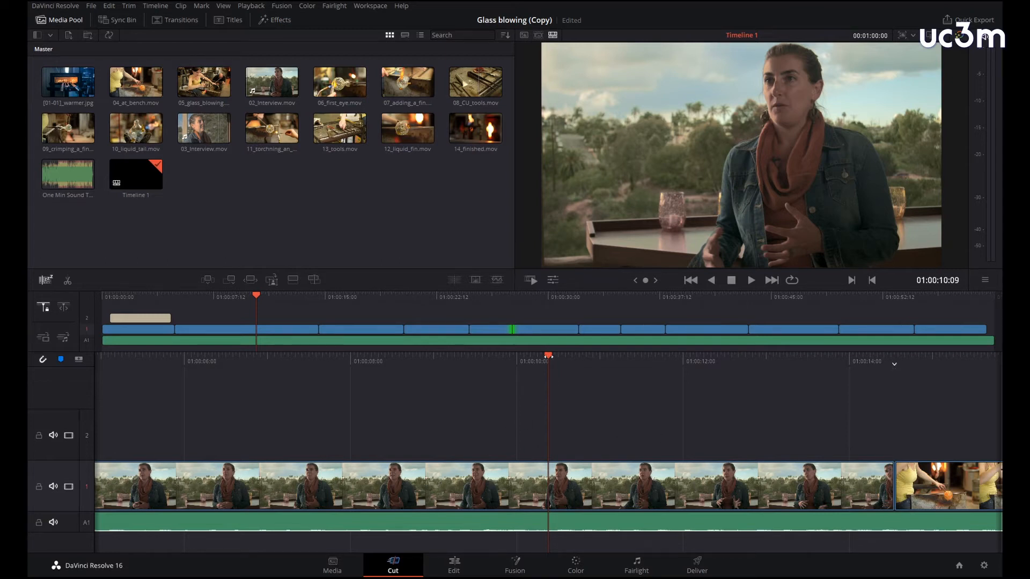
key(space)
drag(450, 362, 557, 369)
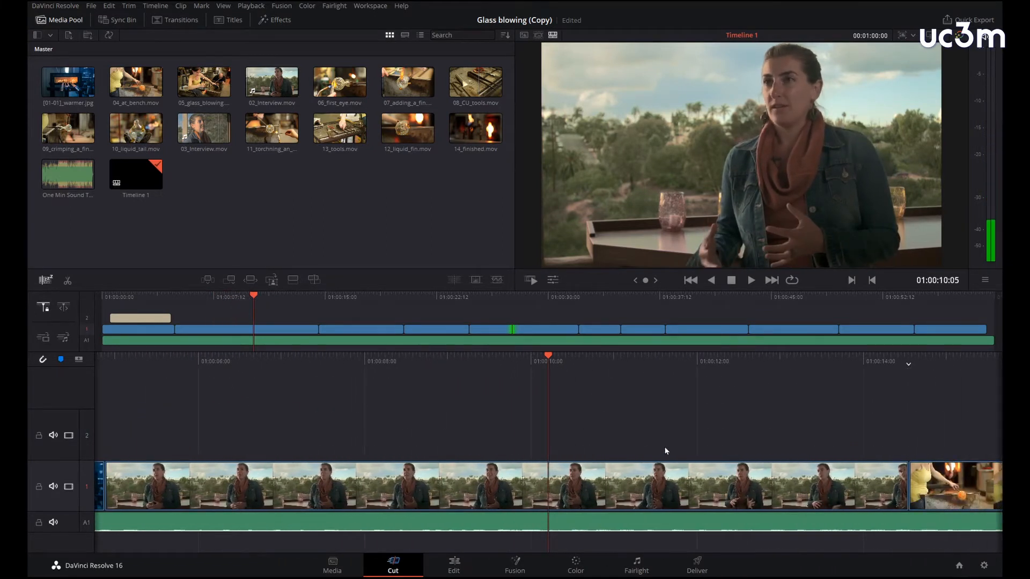
Step: Trim about one second off the start of 04_at_bench.mov at its cut with 02_Interview.mov in the trim editor
click(908, 486)
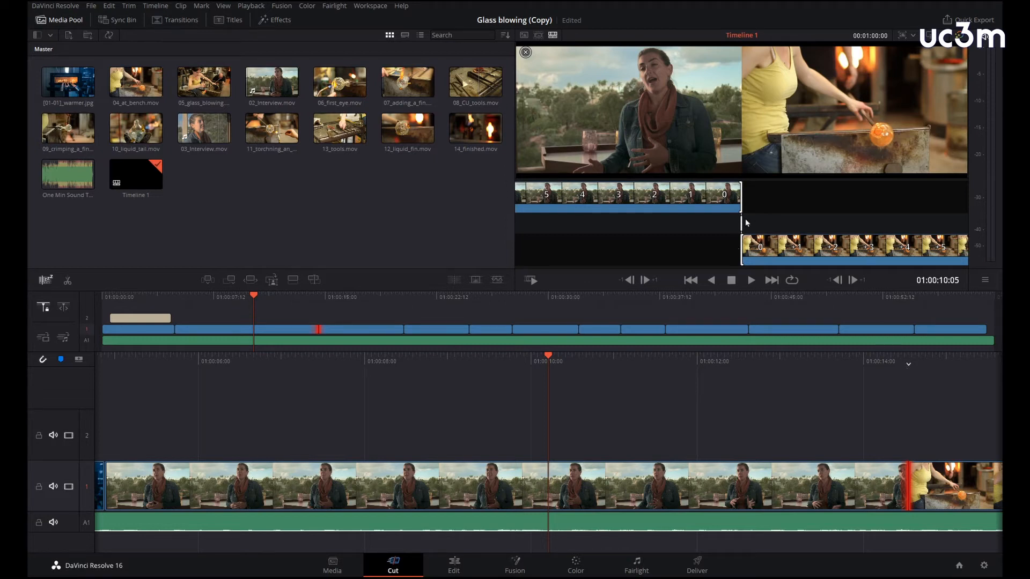
drag(743, 250, 740, 273)
drag(547, 358, 478, 354)
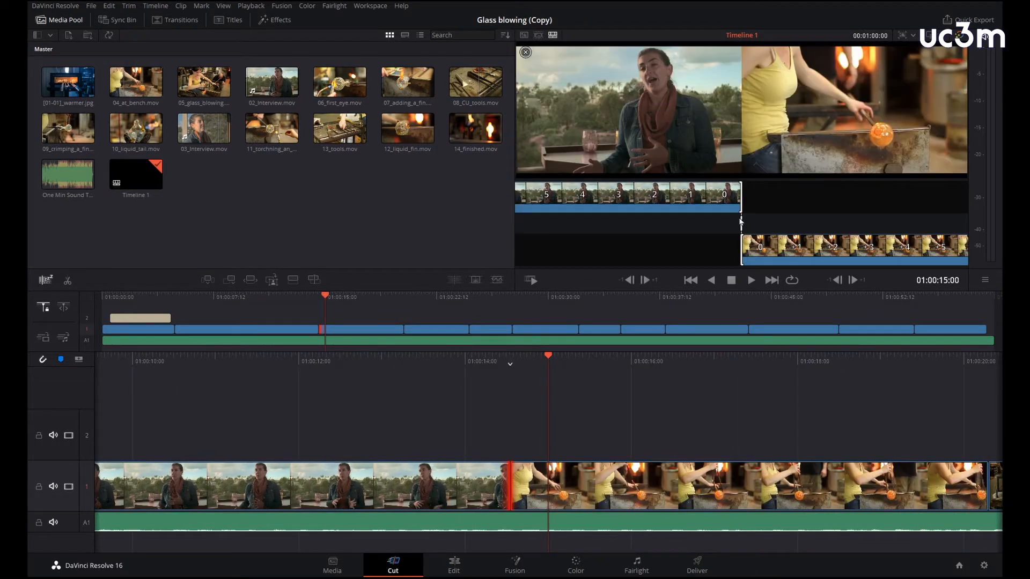
drag(746, 250, 821, 250)
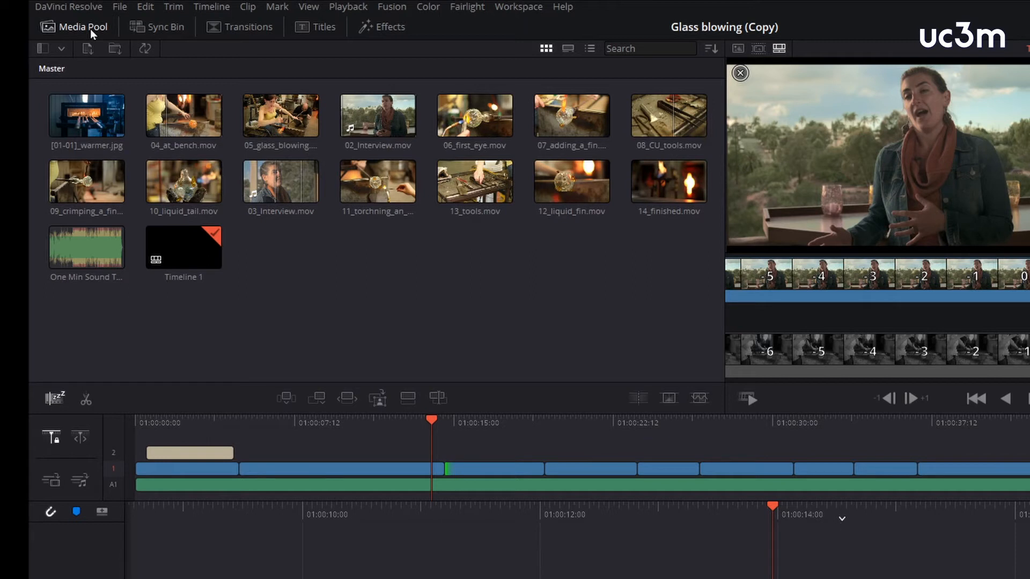
Step: Examine the Cut page's Sync Bin camera view while scrubbing, plus its transitions, titles and effects collections
click(153, 28)
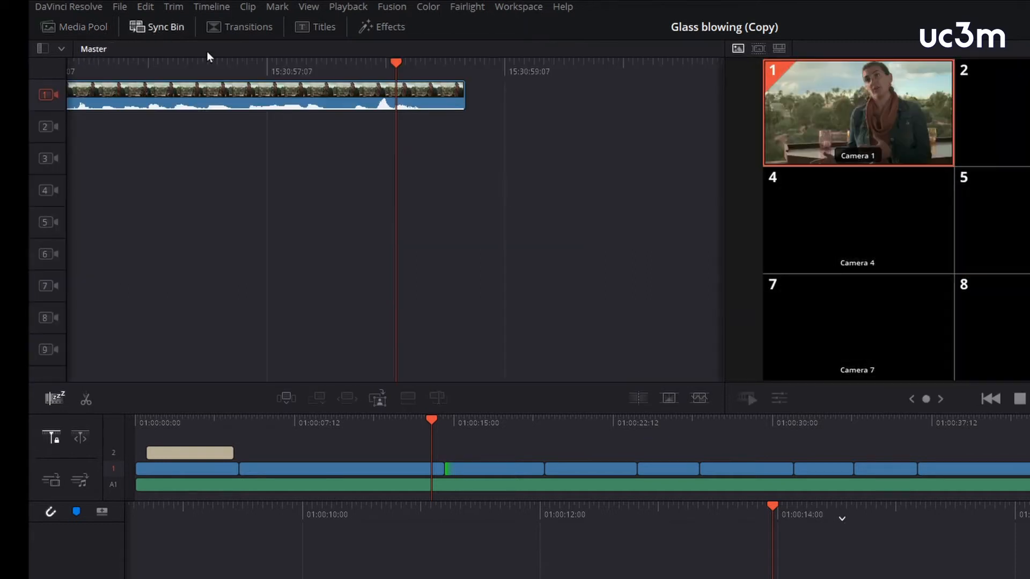
drag(399, 70, 875, 136)
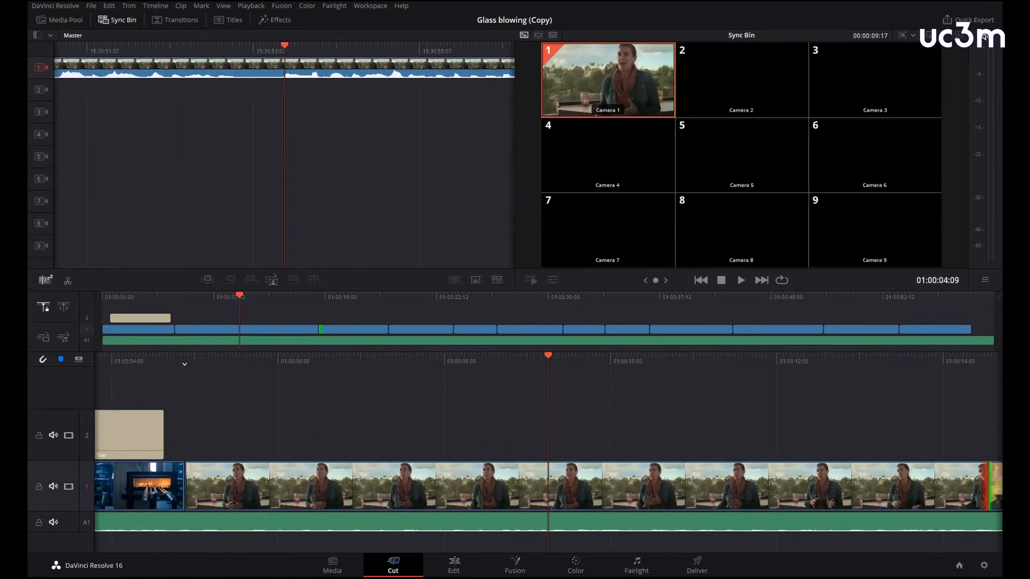
click(165, 21)
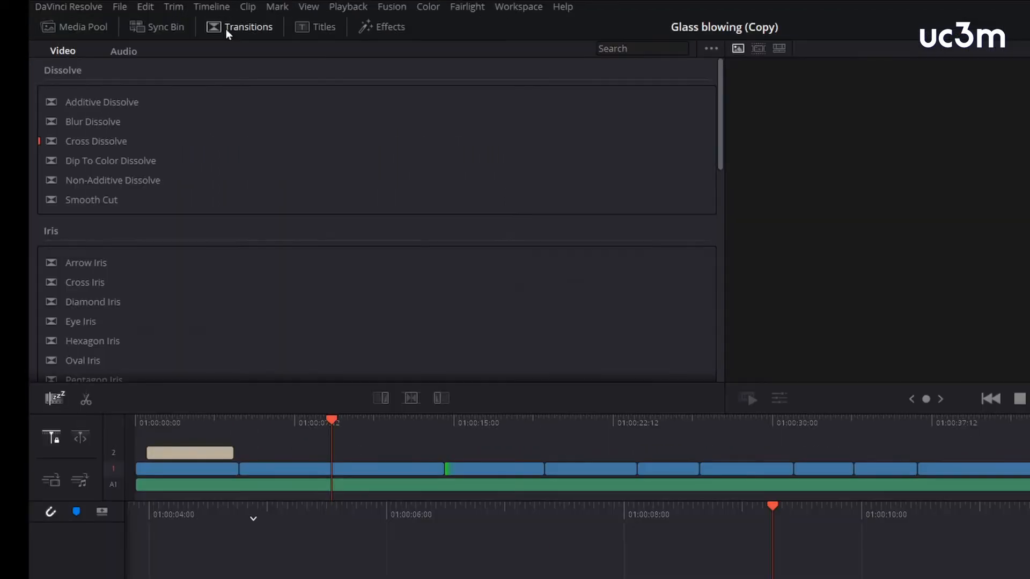
click(302, 27)
click(384, 27)
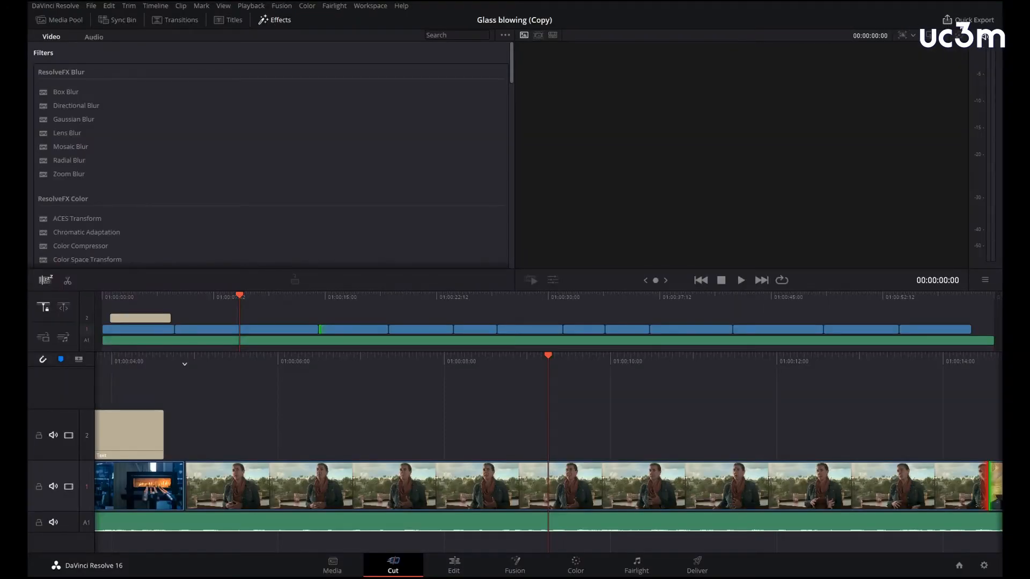
Step: Review the H.264 Quick Export settings and leave without exporting
click(981, 22)
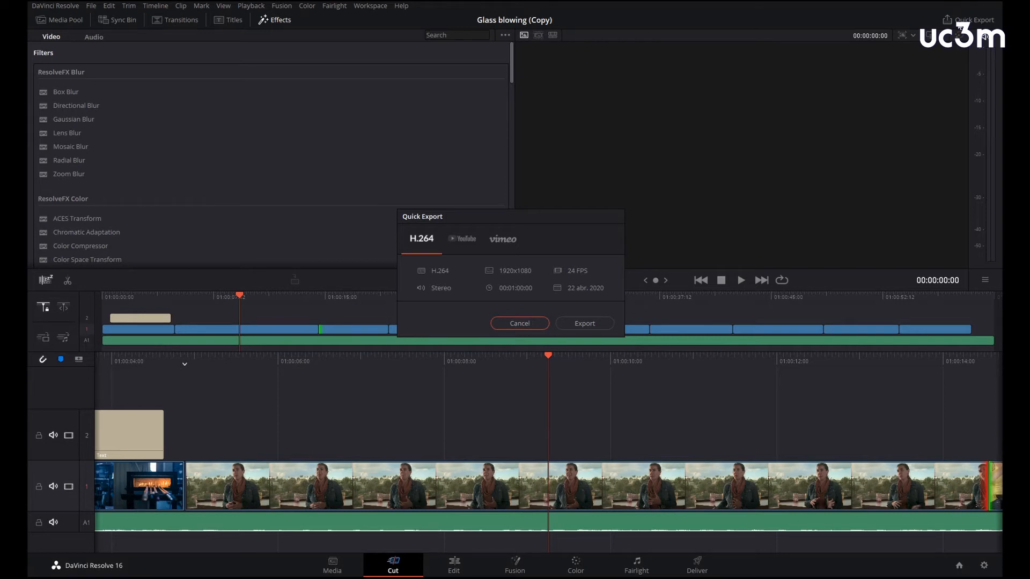
click(528, 323)
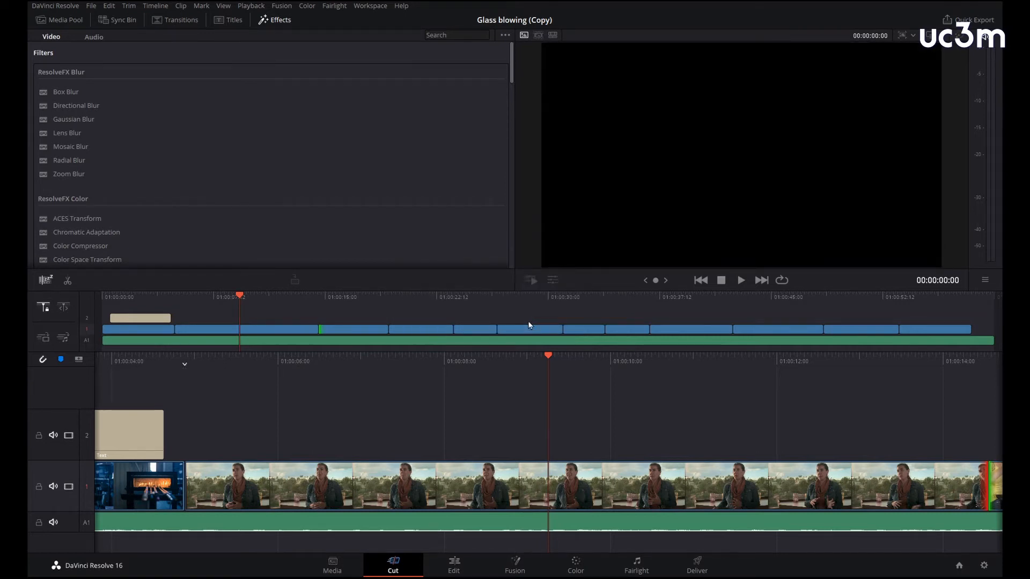
Step: On the Edit page, show the media pool and create an empty Timeline 2 with one video and one stereo audio track
click(460, 567)
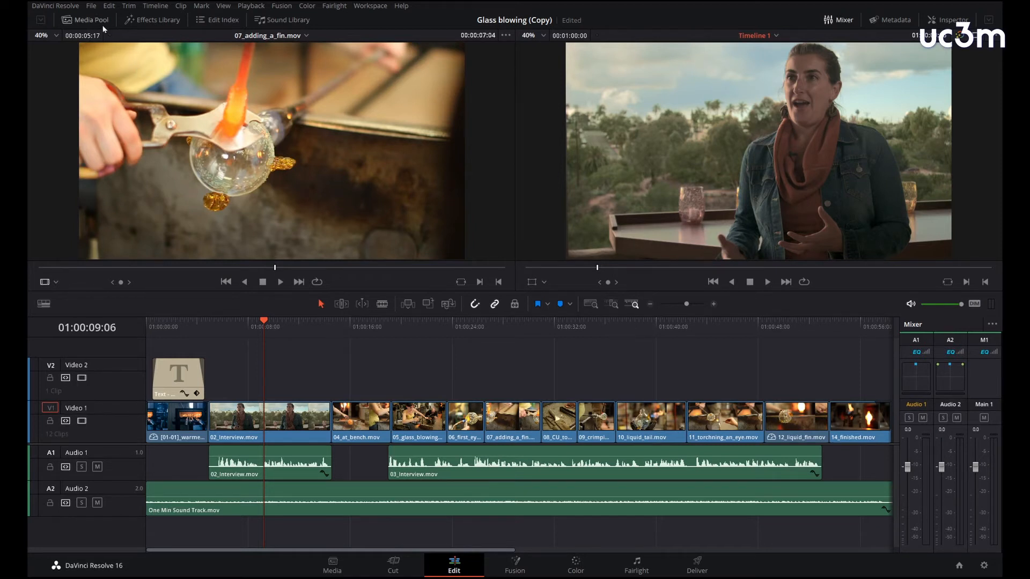
click(67, 19)
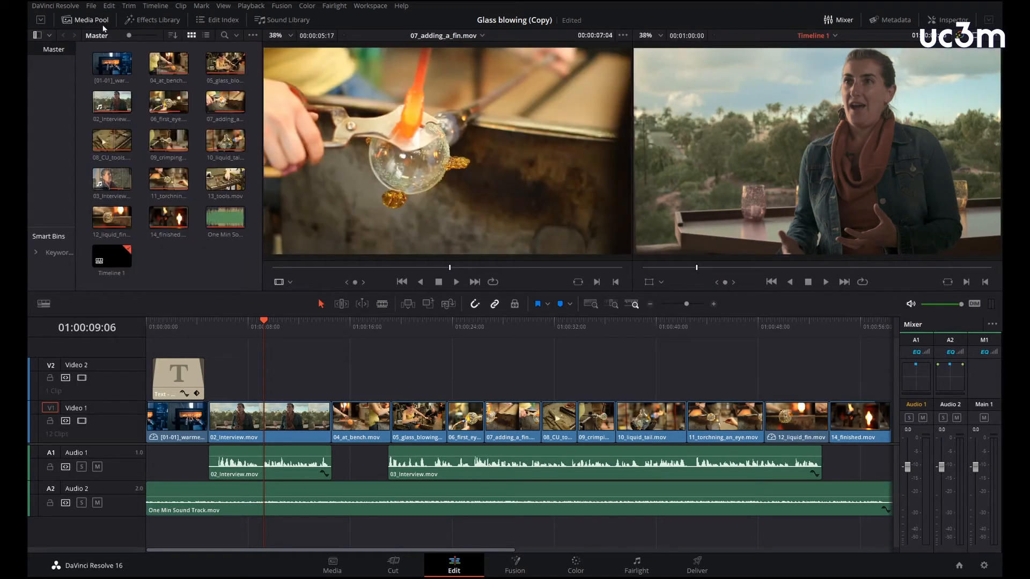
right_click(179, 262)
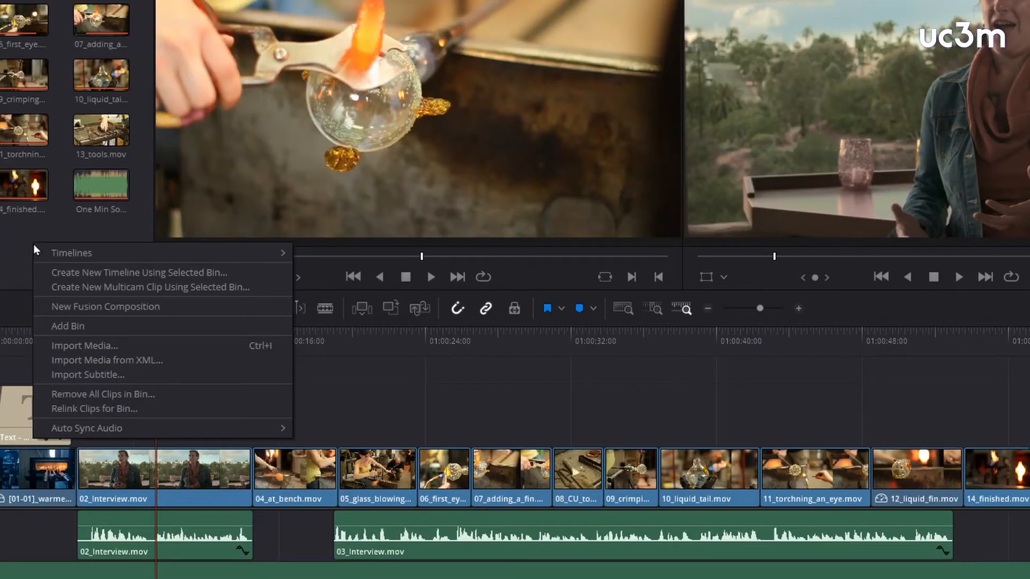
mouse_move(58, 257)
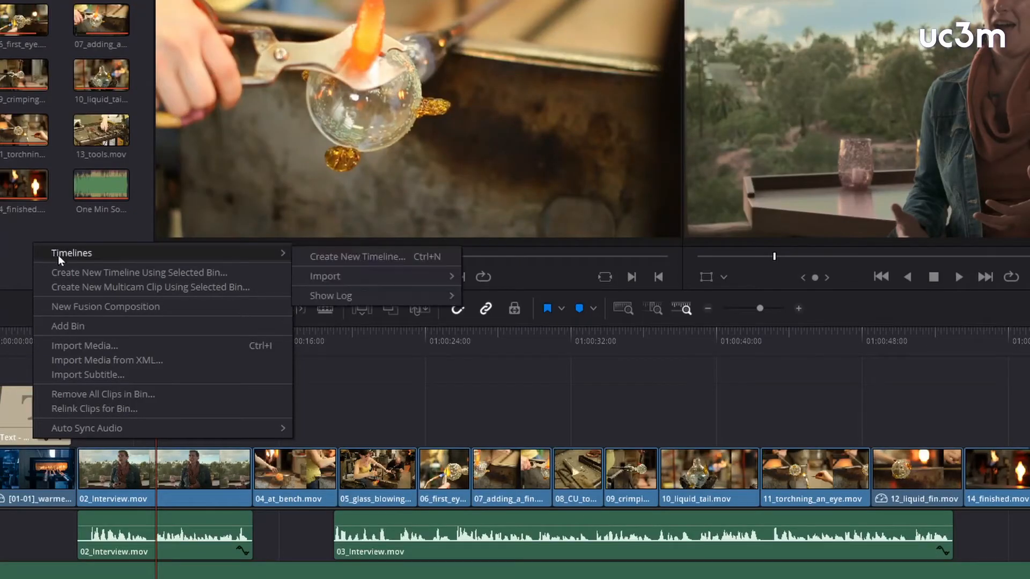
click(354, 261)
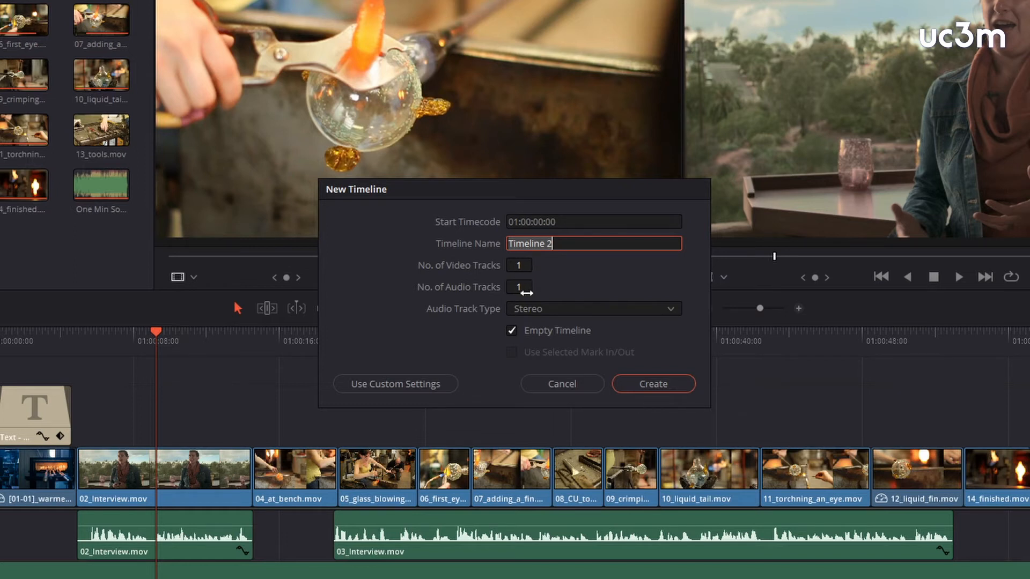
click(678, 384)
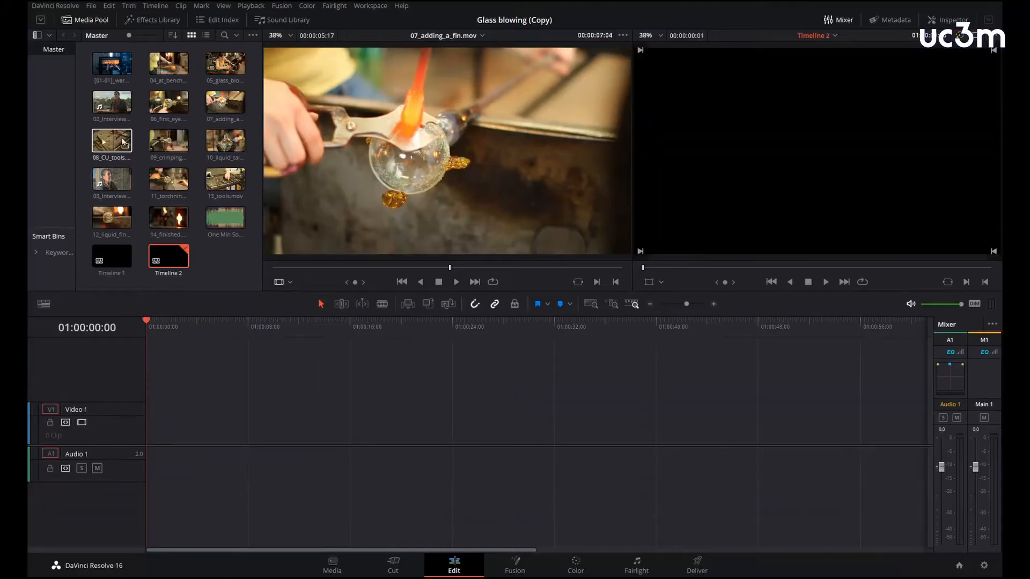
Step: Mark in and out points on 02_Interview.mov and place that section on the timeline at about 7 seconds
click(111, 102)
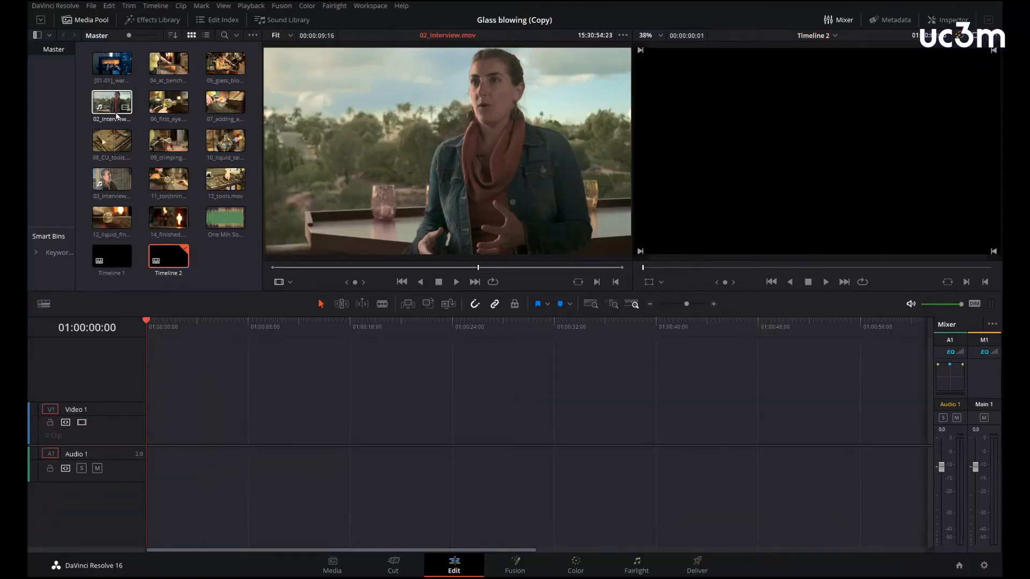
click(381, 269)
key(i)
key(space)
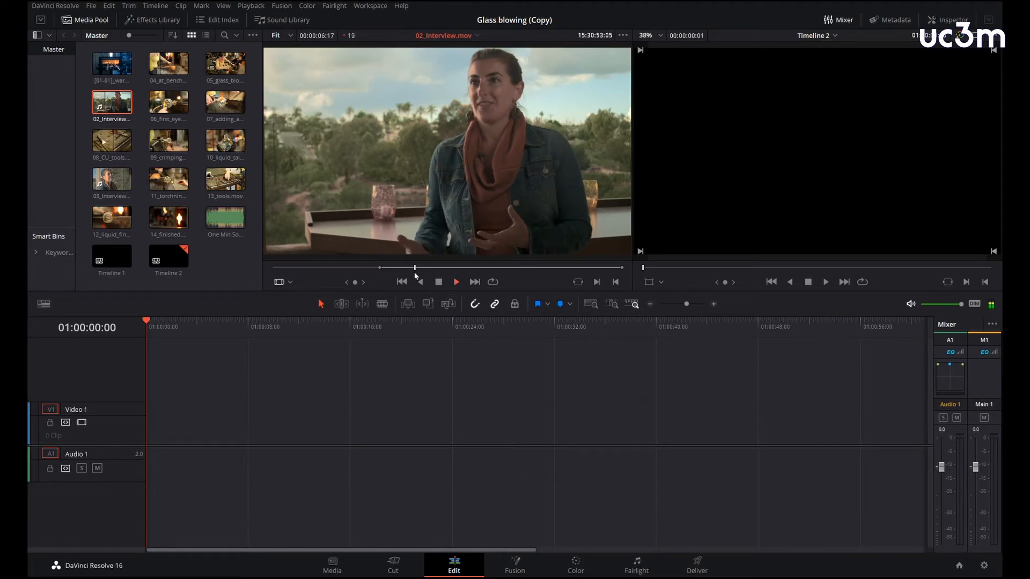
key(space)
key(o)
drag(441, 221, 242, 432)
Step: Mark a section of 07_adding_a_fin.mov running to the clip's end and place it directly after the interview clip
double_click(225, 102)
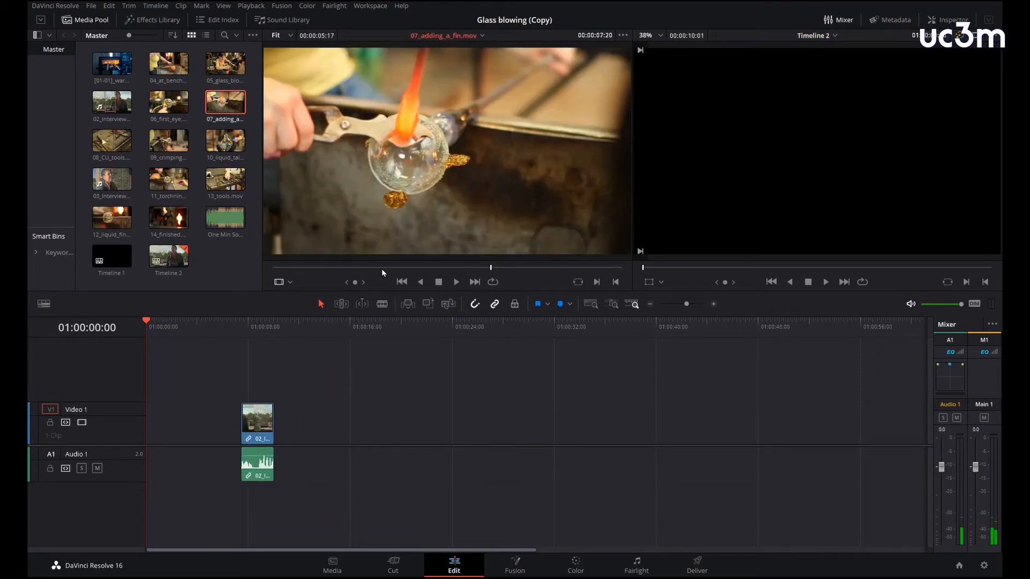
click(381, 266)
key(i)
key(space)
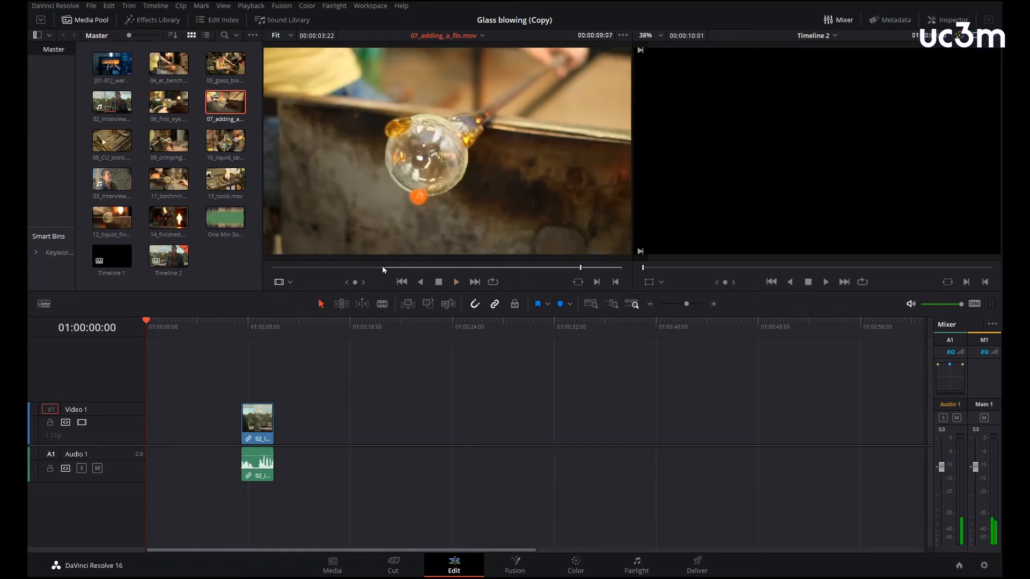
key(o)
drag(442, 206, 300, 429)
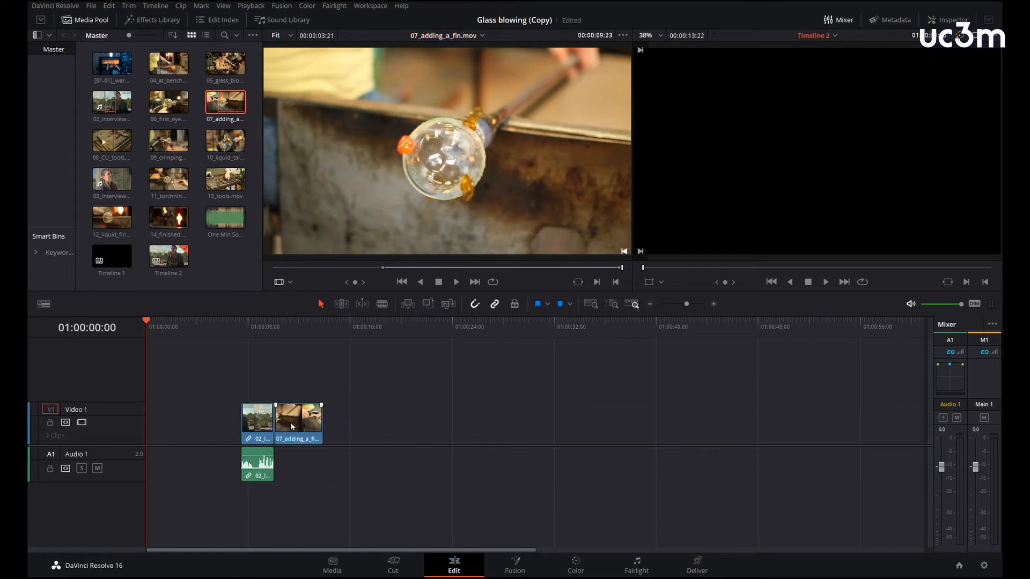
Step: Move both clips together to the timeline's start, fit them to the timeline view, and select the 07_adding_a_fin.mov clip
drag(357, 492, 221, 403)
drag(254, 435, 162, 429)
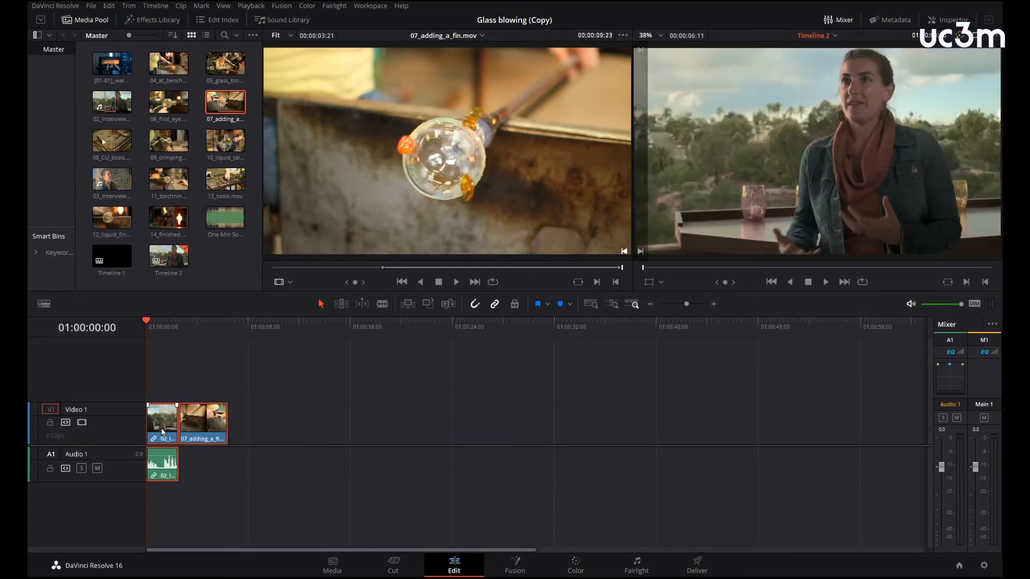
key(shift+z)
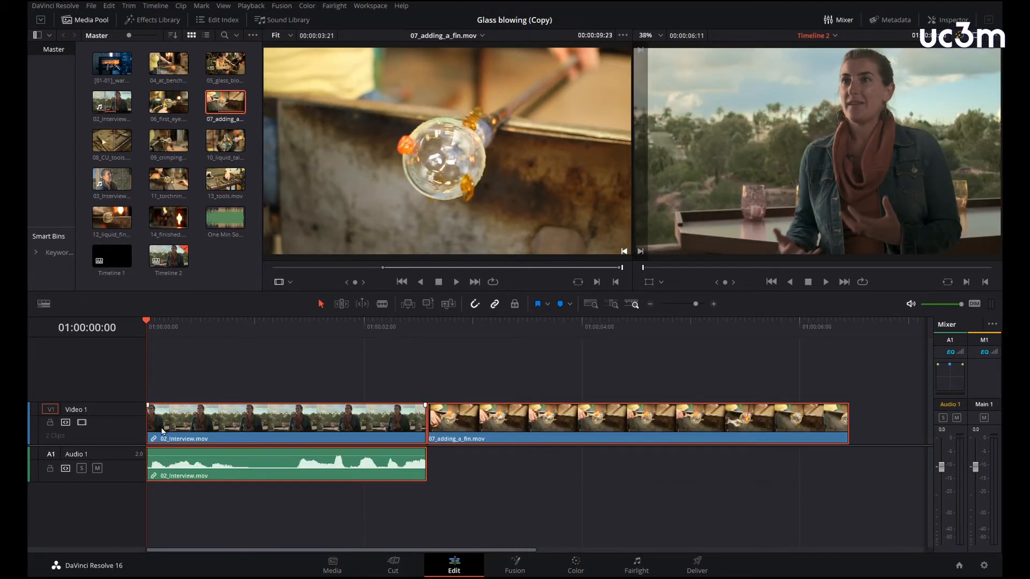
click(345, 437)
click(533, 437)
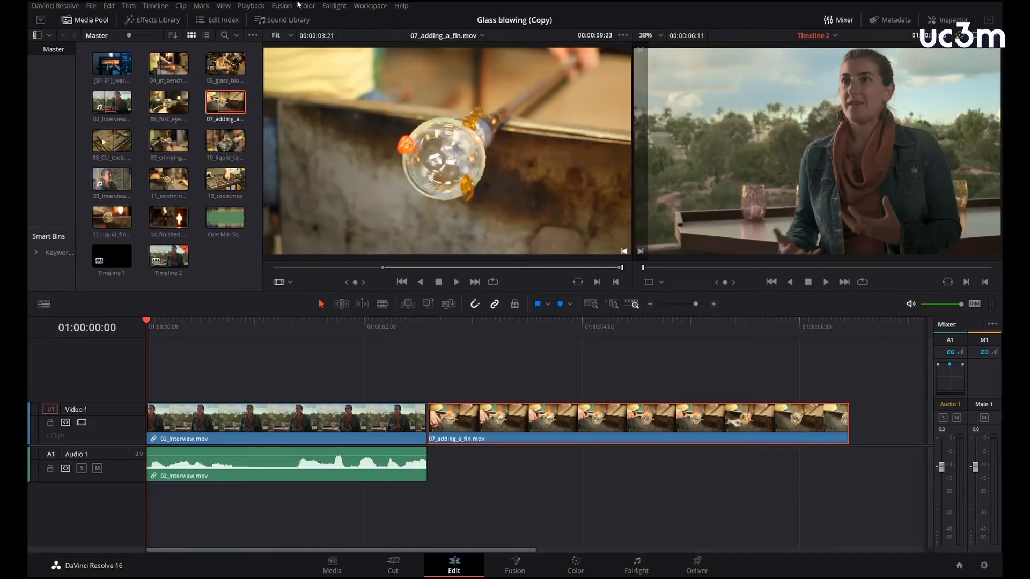
Step: Try the full-height media pool and restore it, hide its bin list, and show the clips as a list
click(42, 21)
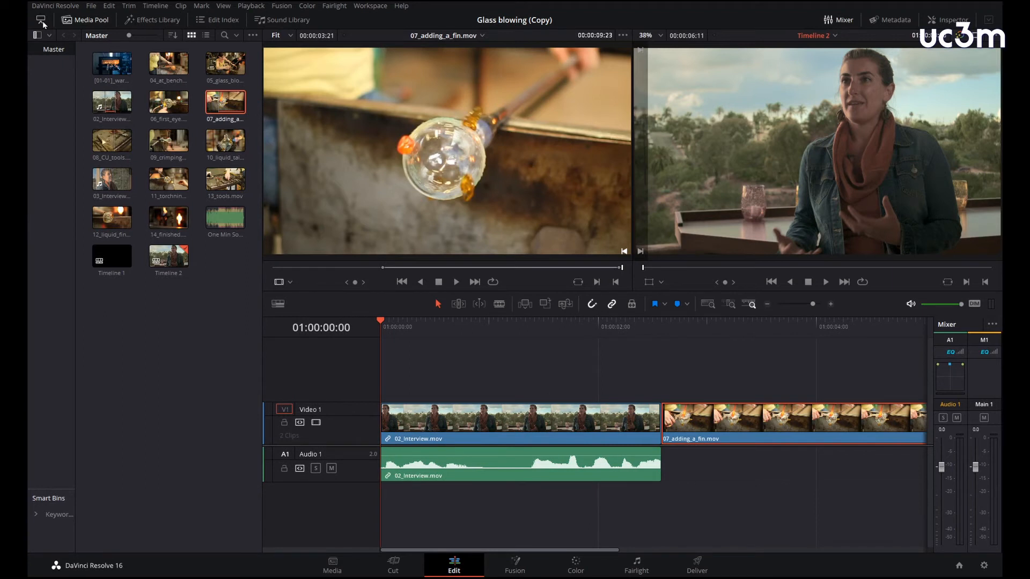
click(43, 21)
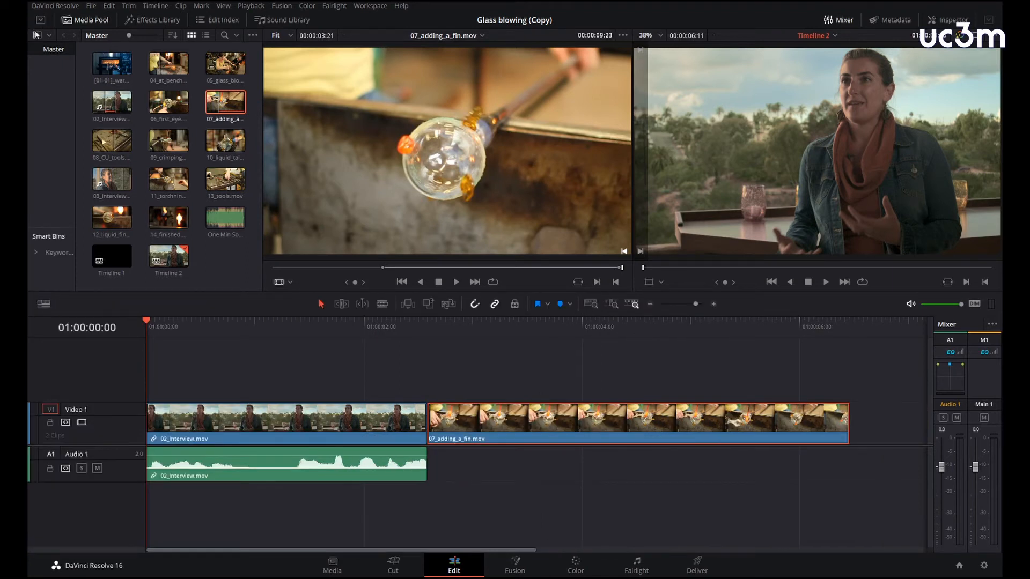
click(37, 36)
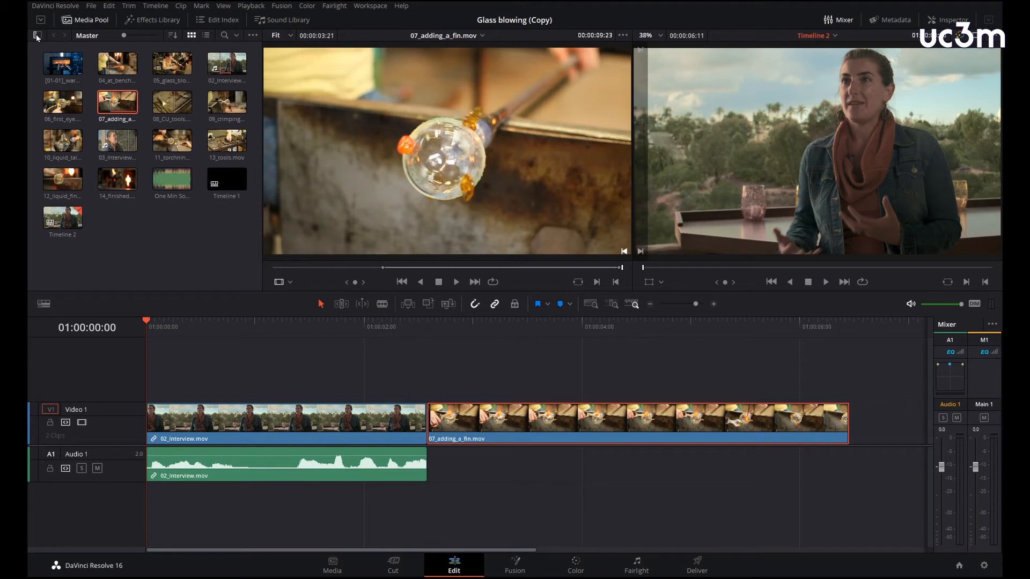
click(206, 36)
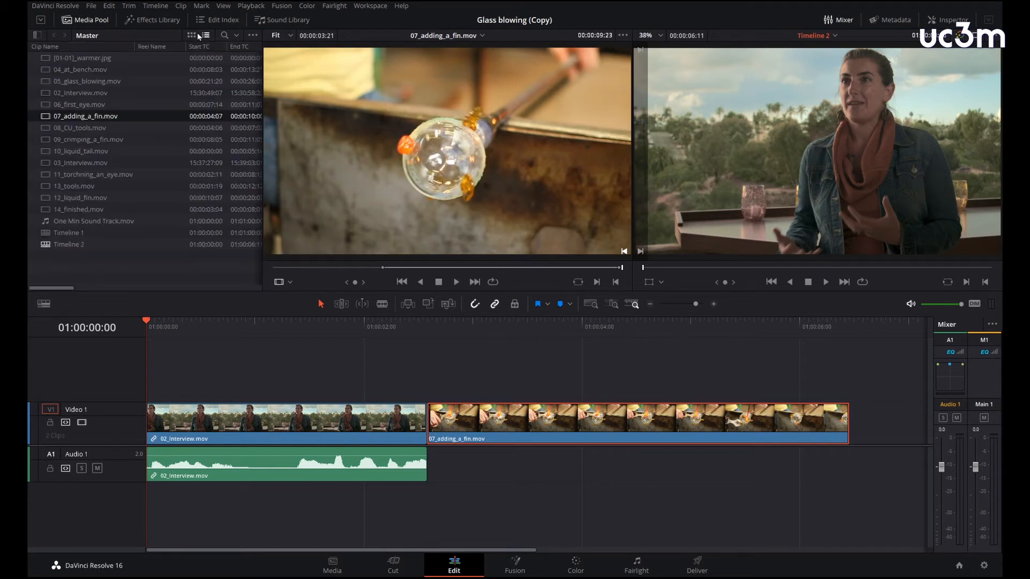
Step: Show the media pool clips as thumbnails, hide the media pool, and open the Effects Library
click(191, 35)
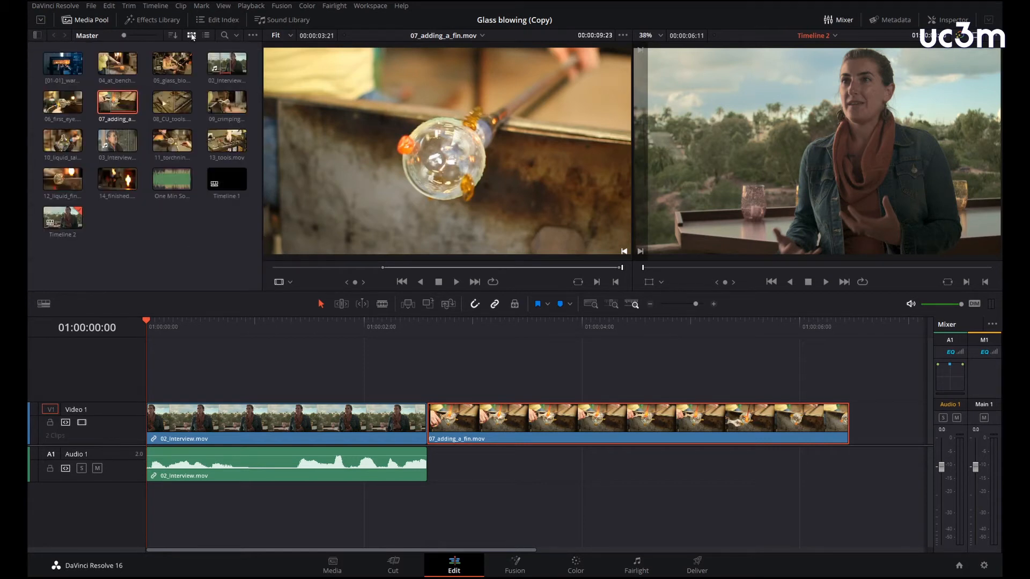
click(99, 21)
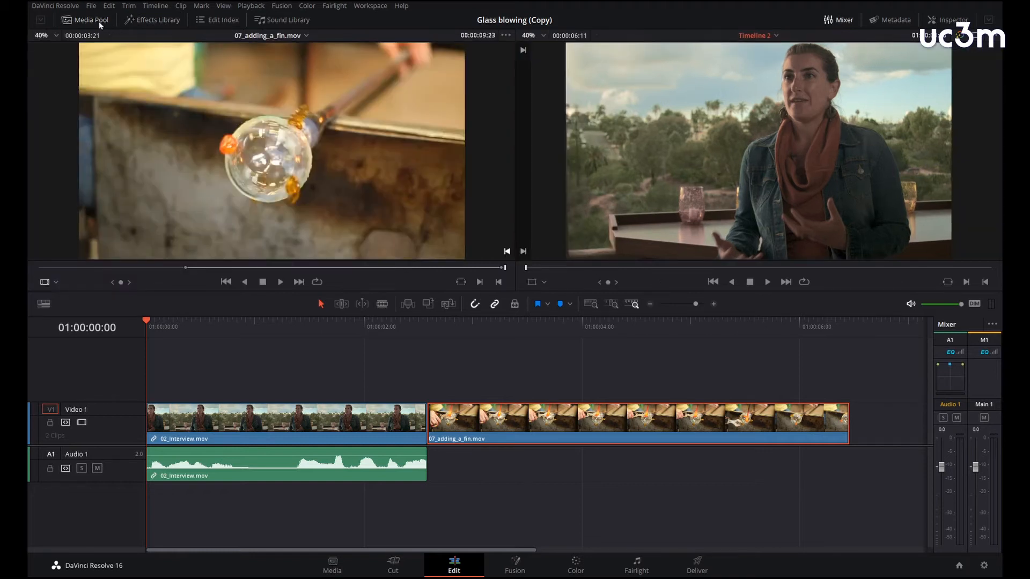
click(140, 22)
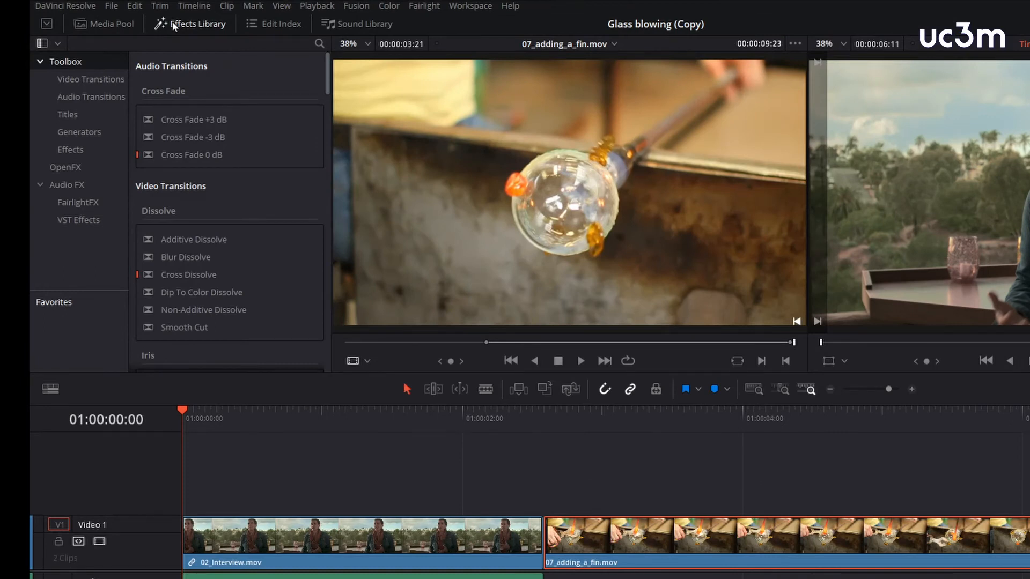
Step: Add a Cross Dissolve video transition between the 02_Interview.mov and 07_adding_a_fin.mov clips and play it back
click(96, 79)
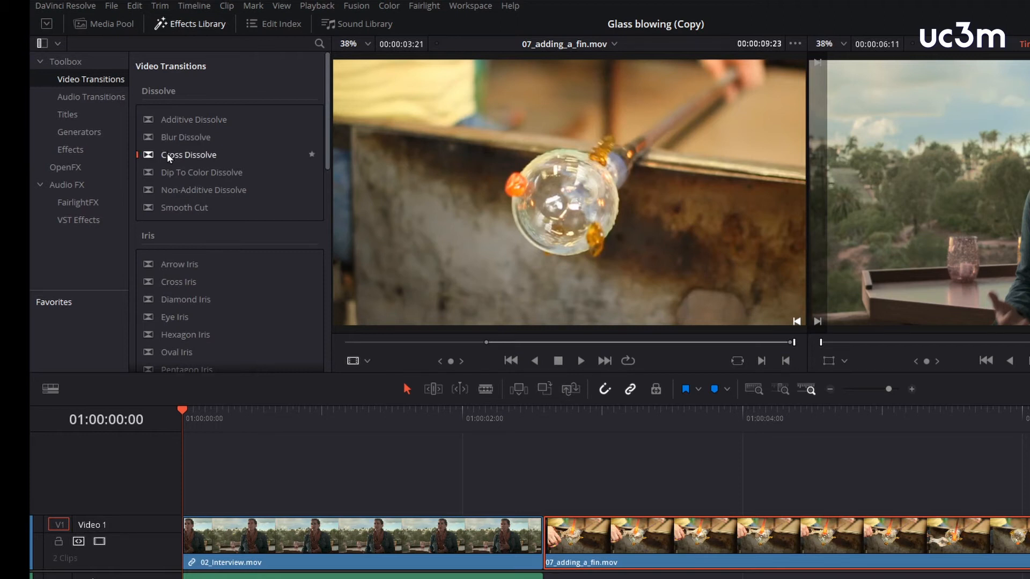
drag(168, 157, 545, 550)
drag(428, 429, 428, 429)
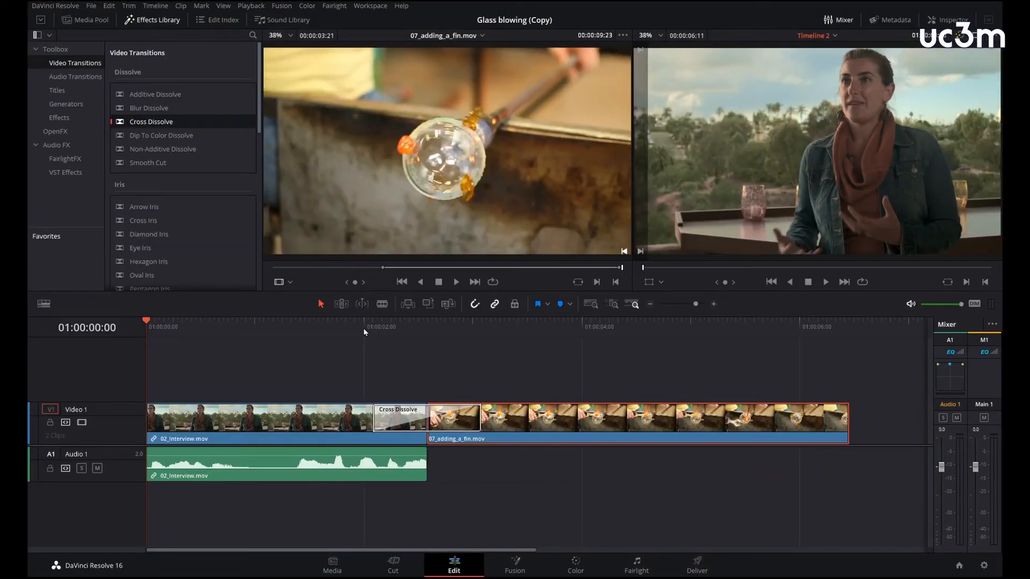
click(364, 327)
key(space)
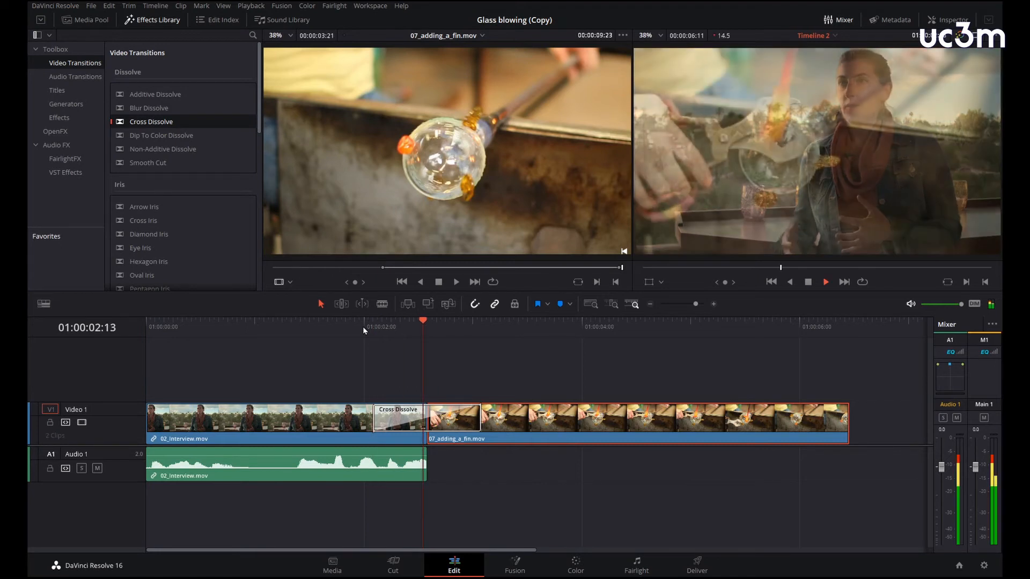
key(space)
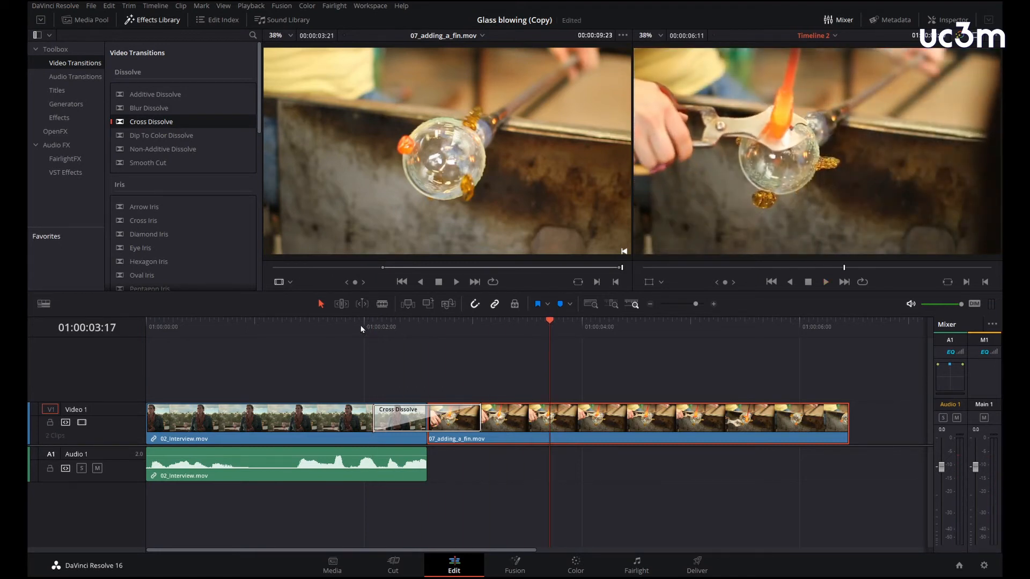
Step: Place a Text title on a new video track above the interview clip and shorten it to about 2 seconds
click(93, 77)
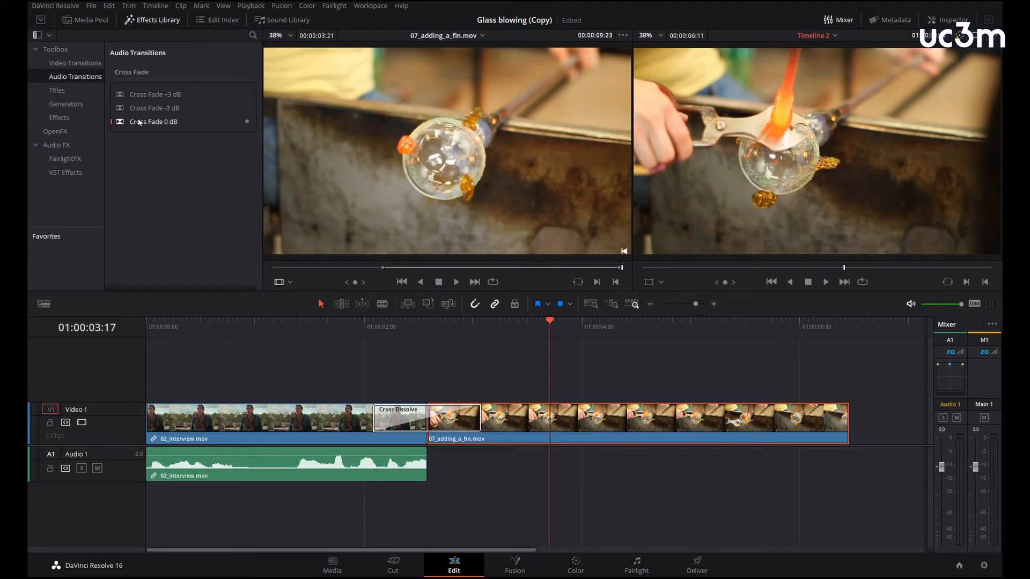
click(71, 92)
drag(135, 130, 189, 377)
drag(732, 382, 395, 395)
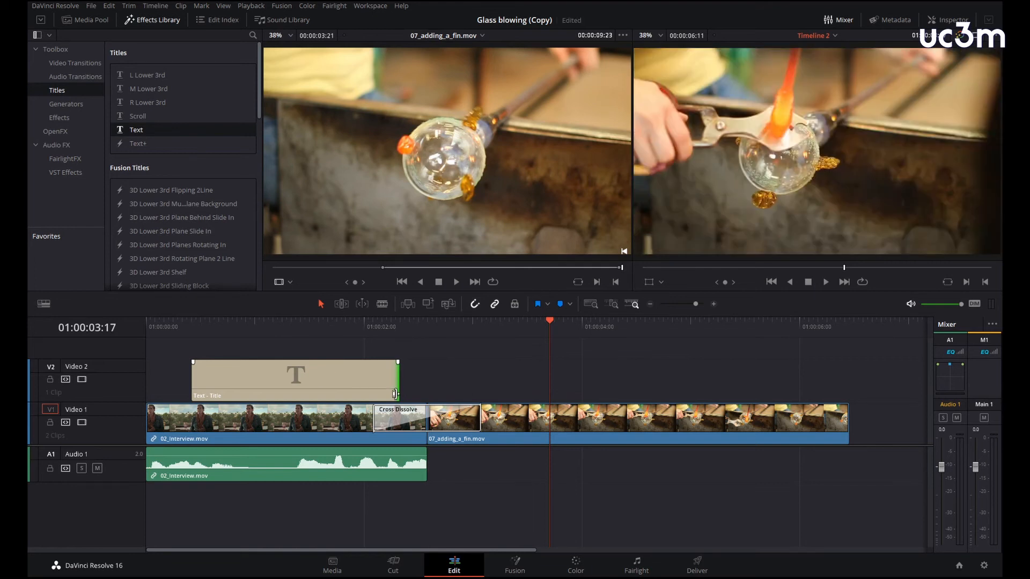
Step: Open the Text title in the Inspector and set its text to "Glass Blowing"
click(296, 371)
click(949, 20)
click(848, 89)
text(Glass Blowing)
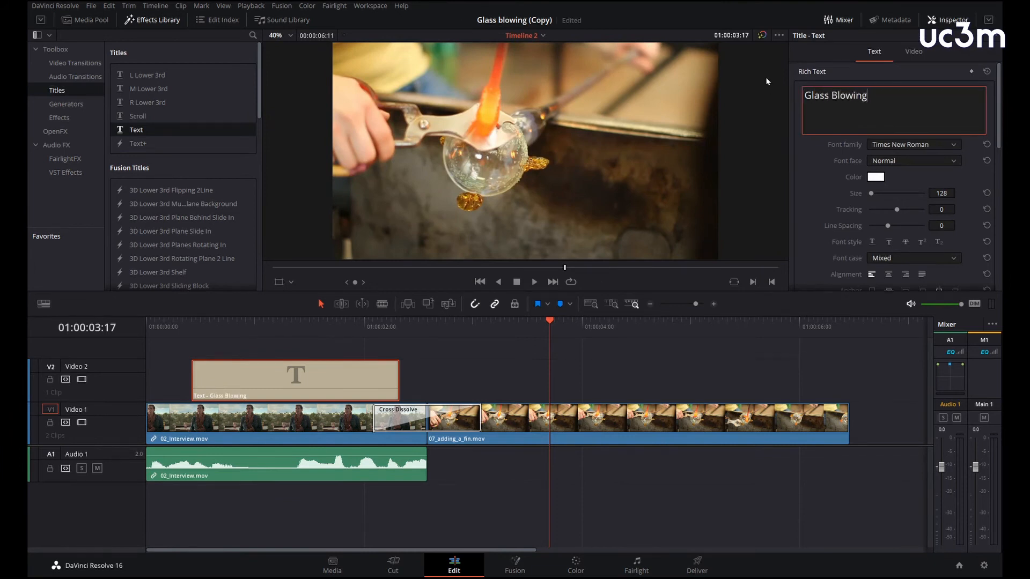
Step: Preview the title at about 1 second, expand the Inspector to full height, and set the title's position to X 507, Y 219
click(278, 324)
click(988, 20)
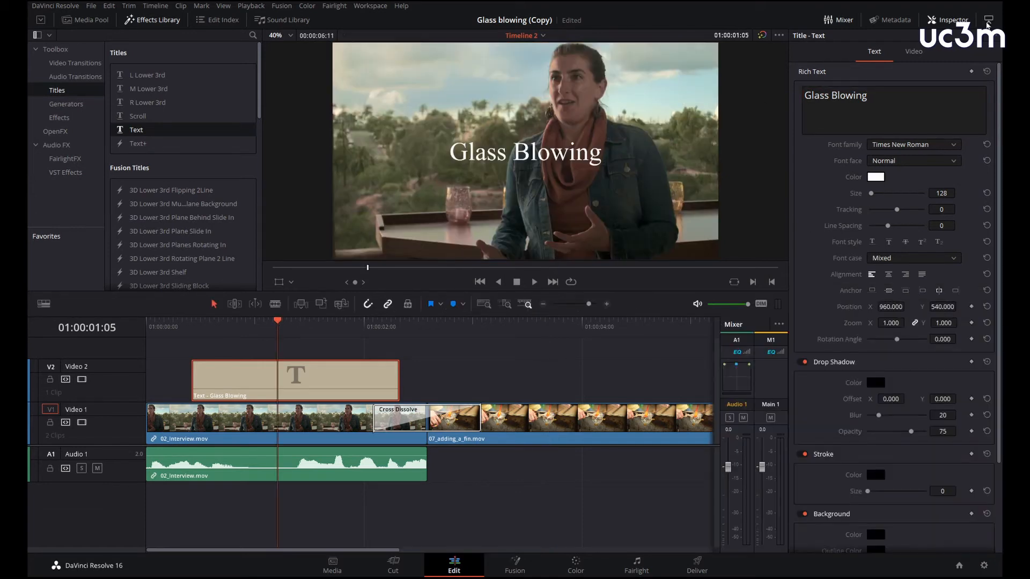
drag(888, 307, 645, 306)
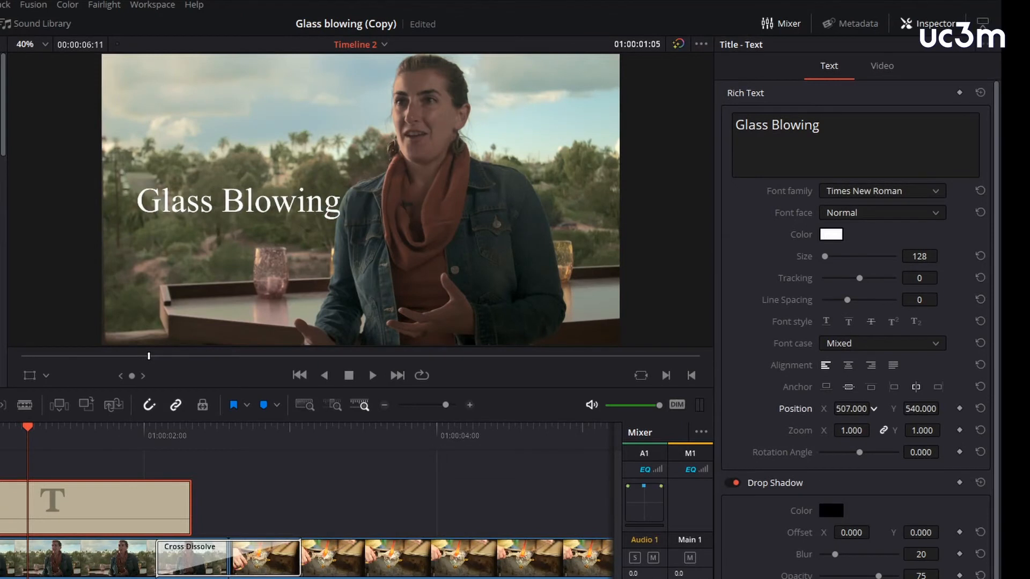
mouse_move(920, 409)
mouse_down()
mouse_move(964, 408)
mouse_move(740, 409)
mouse_move(917, 408)
mouse_up()
Step: Try an L Lower 3rd title on Video 2 above the 07_adding_a_fin.mov clip, preview it, and undo the addition
click(155, 76)
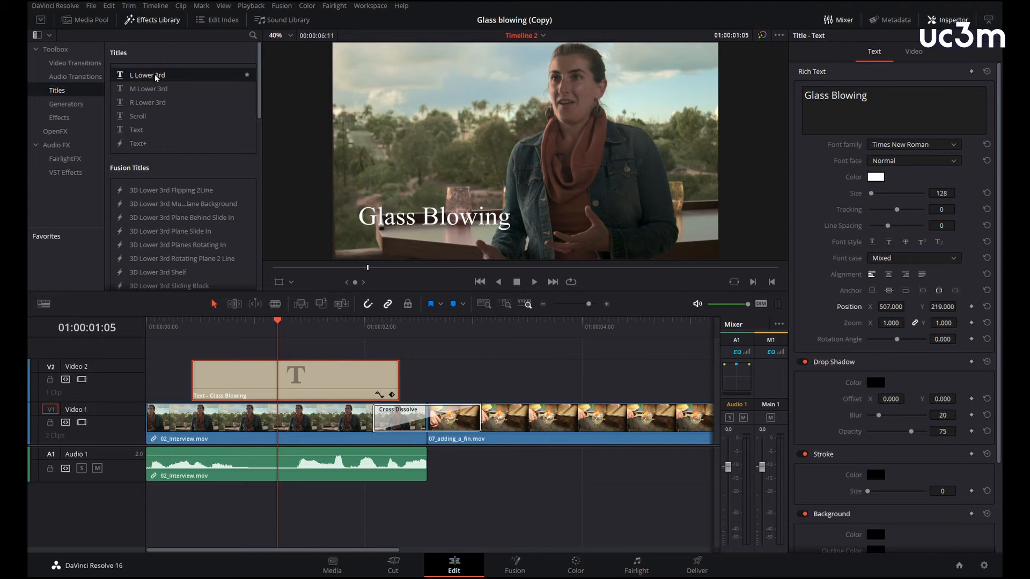
drag(157, 78, 444, 377)
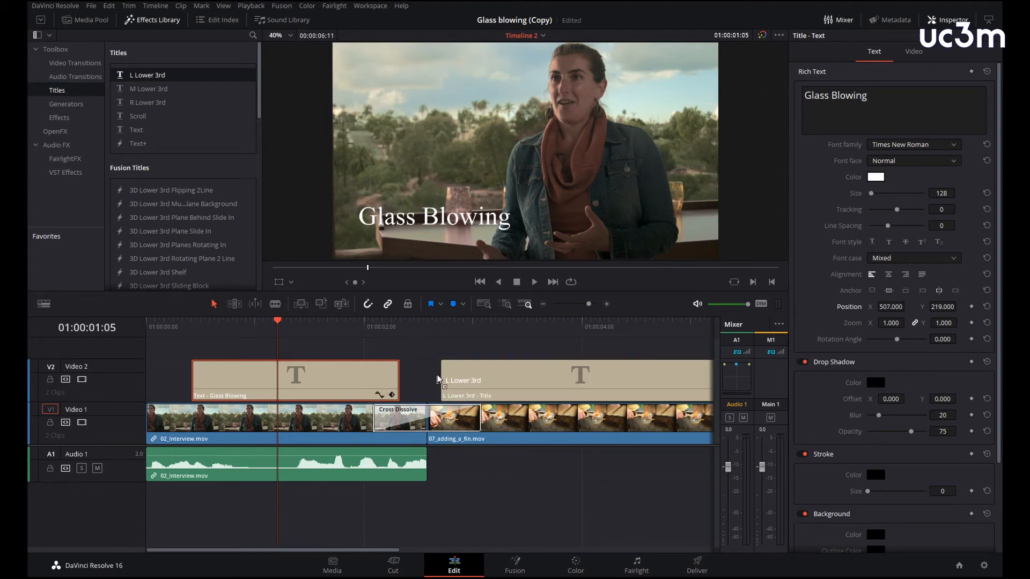
click(531, 332)
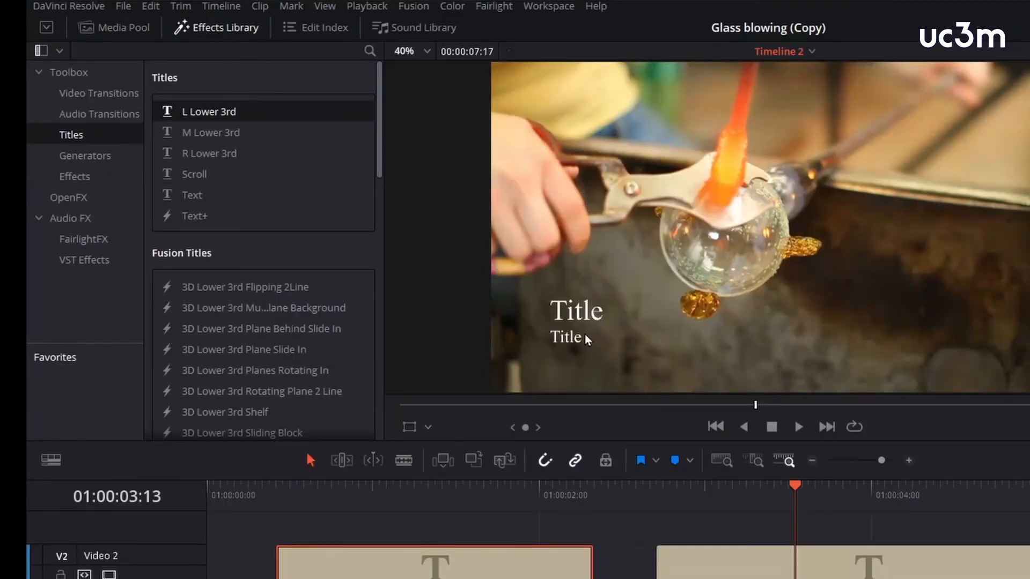
key(ctrl+z)
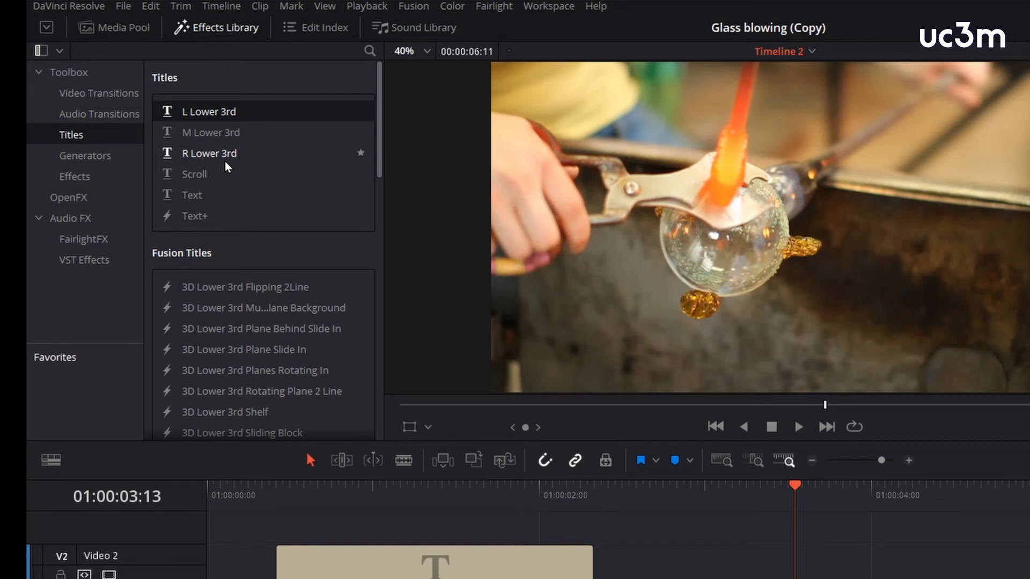
Step: Try a Scroll title on Video 2 above the 07_adding_a_fin.mov clip, fill it with several lines of placeholder text, and play it back
drag(200, 174, 622, 565)
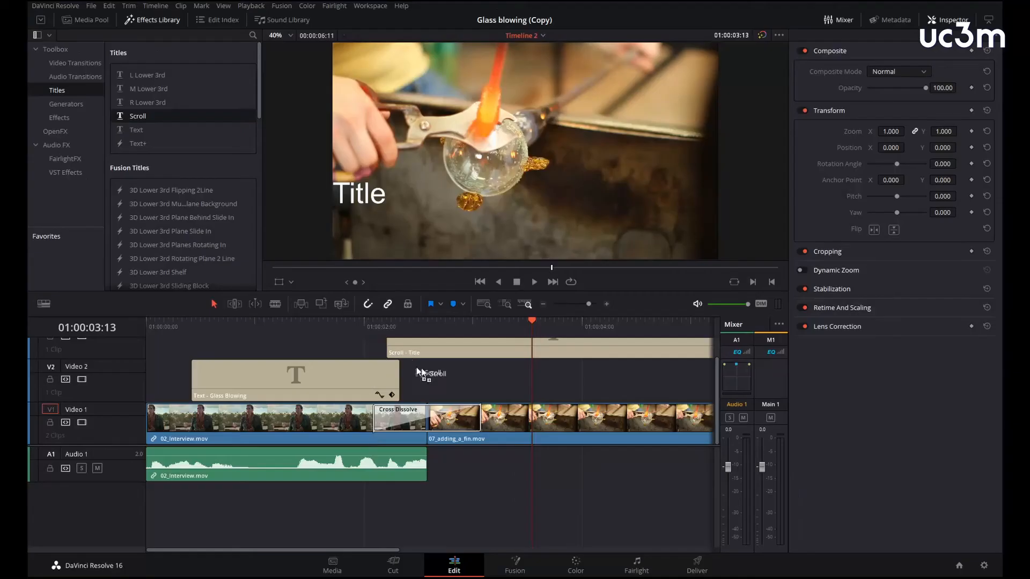
drag(418, 371, 473, 384)
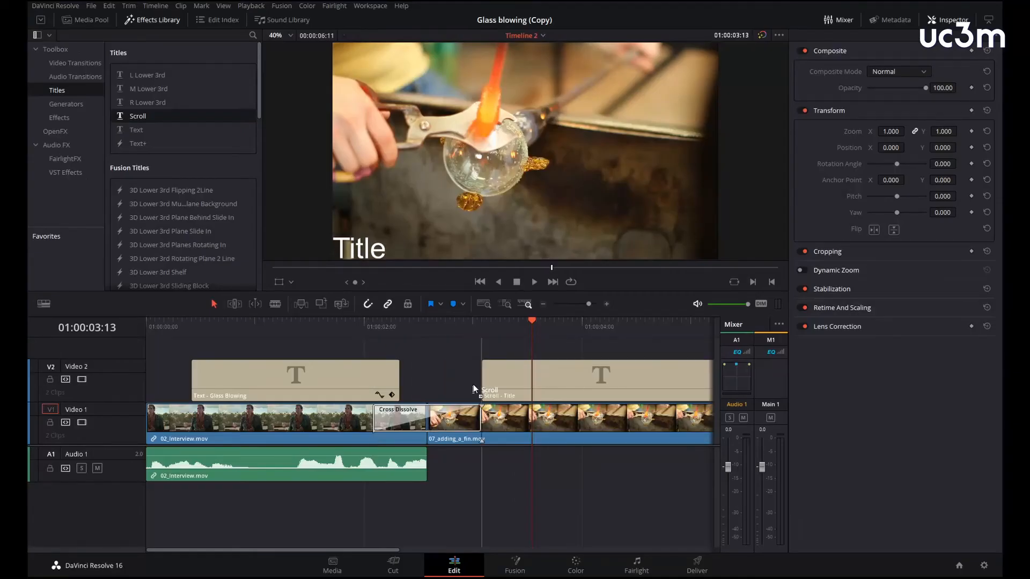
click(863, 124)
text(fdjlkjljlñ)
key(Return)
text(ljhlkjljlñ)
key(Return)
text(ljljlñk)
key(Return)
text(lkjljlñjkñ lkjlñjlkñ)
key(Return)
text(lkjlñjñl)
key(Return)
click(531, 323)
key(space)
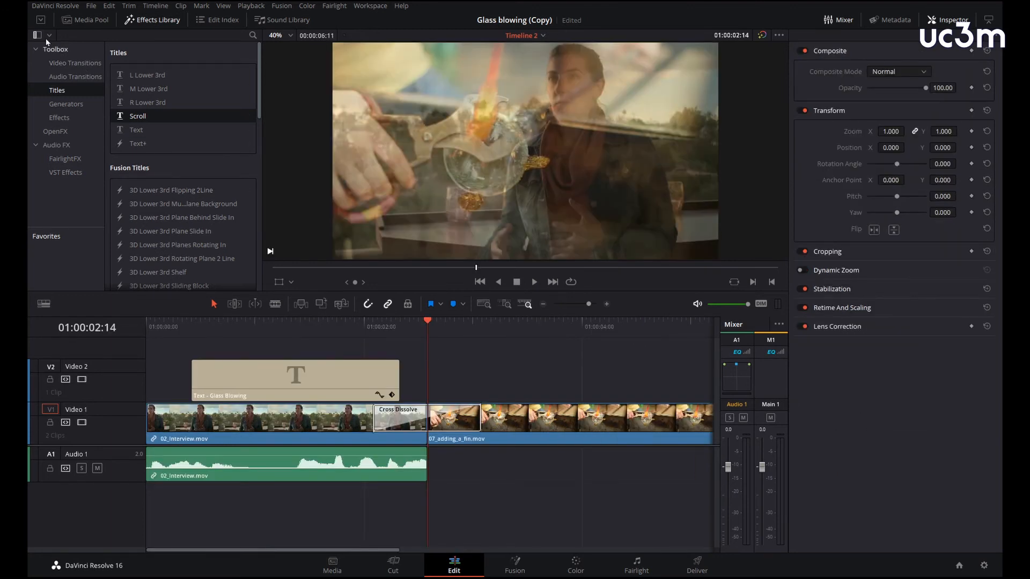
Step: Expand the Effects Library to full height and try a 3D Lower 3rd Flipping 2Line title at 01:00:02:14 on Video 2, playing it back
click(41, 22)
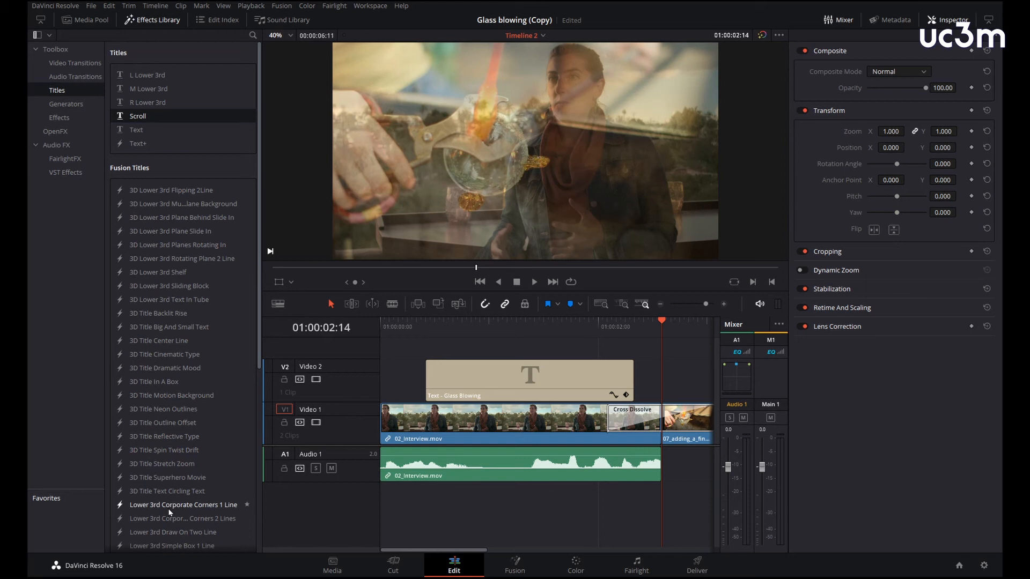
drag(163, 192, 654, 377)
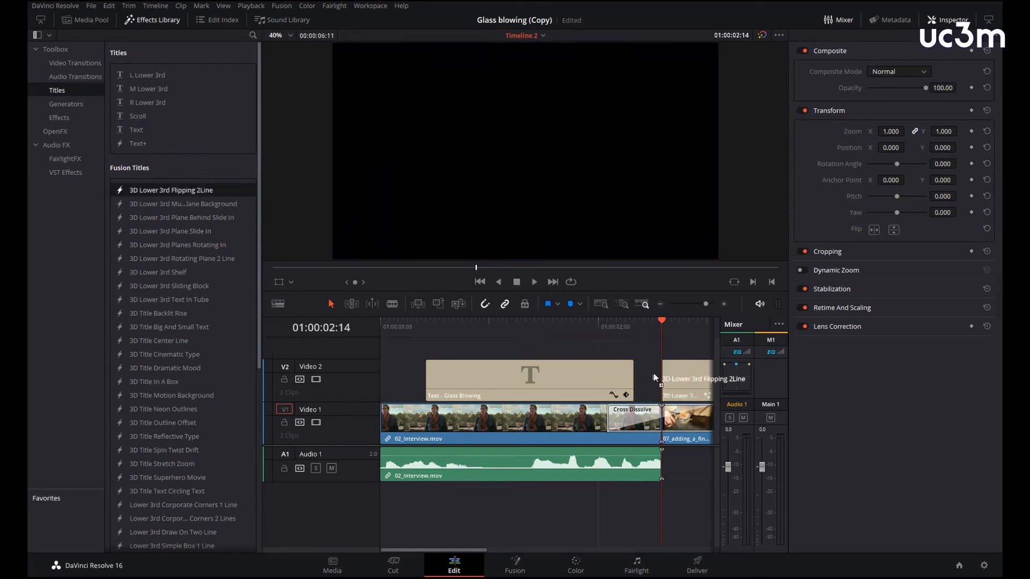
key(space)
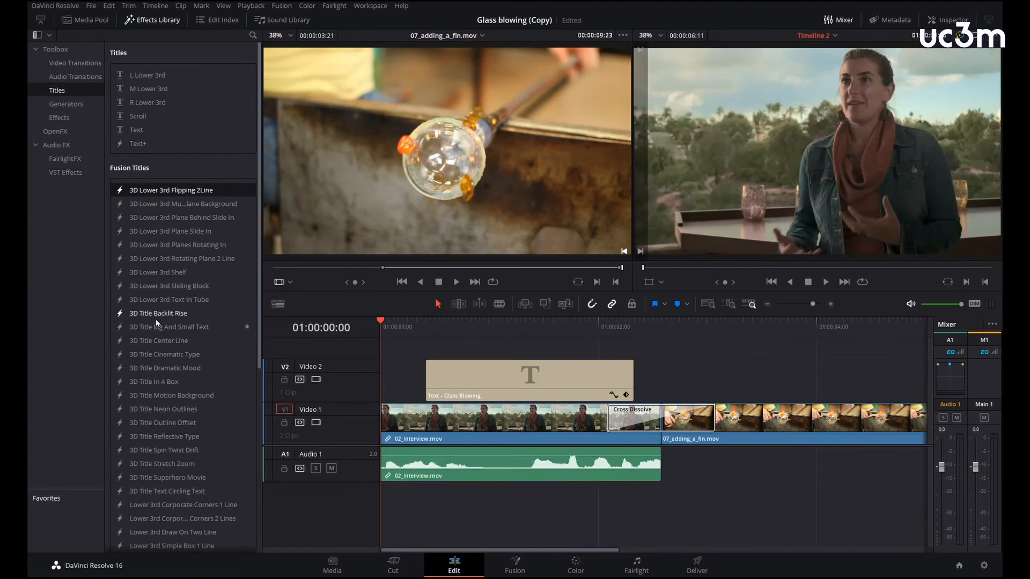
Step: Try a Subtitle on a new subtitle track at about 3 seconds, and undo its placement
drag(260, 310, 262, 493)
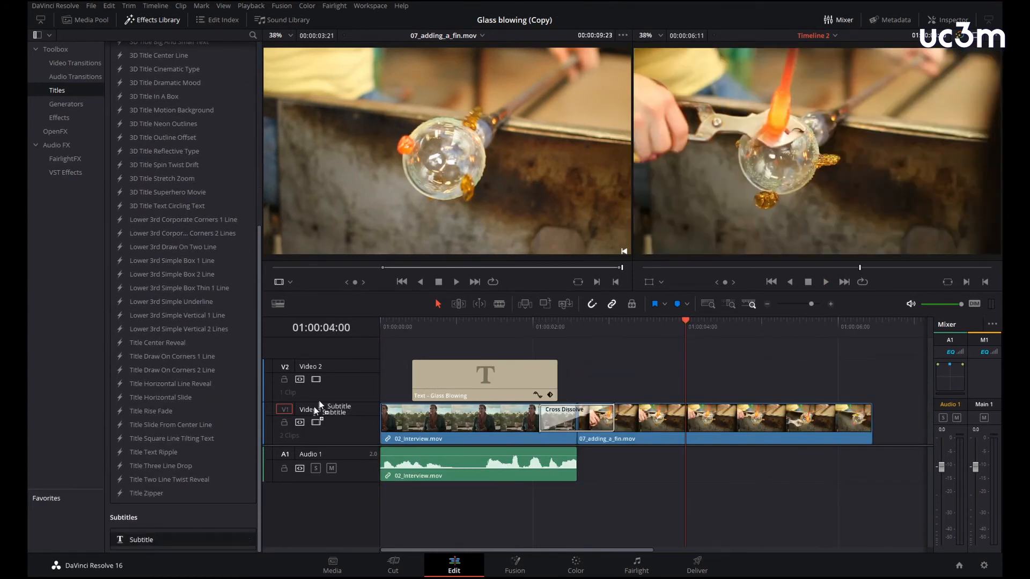
drag(313, 406, 609, 353)
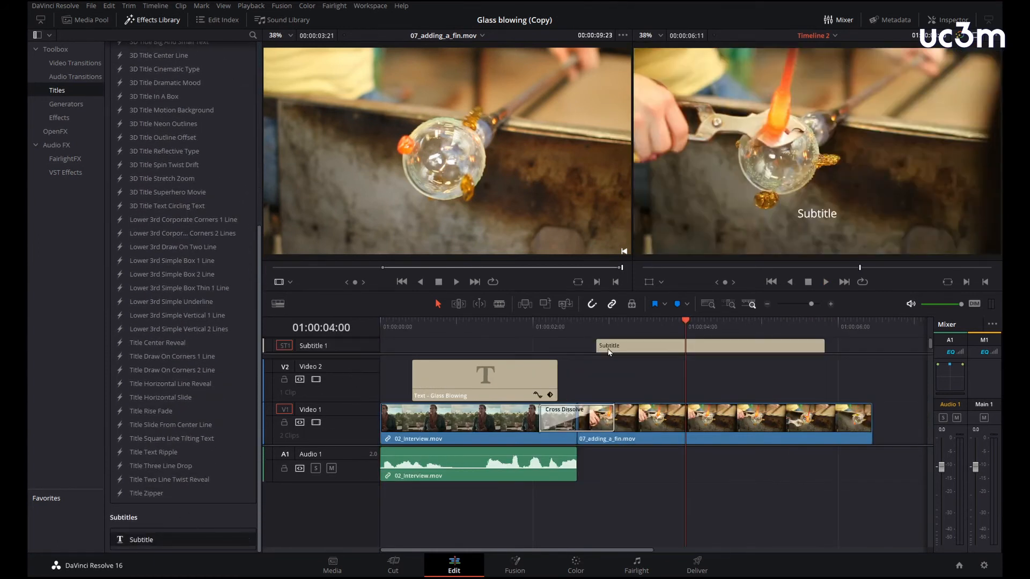
key(ctrl+z)
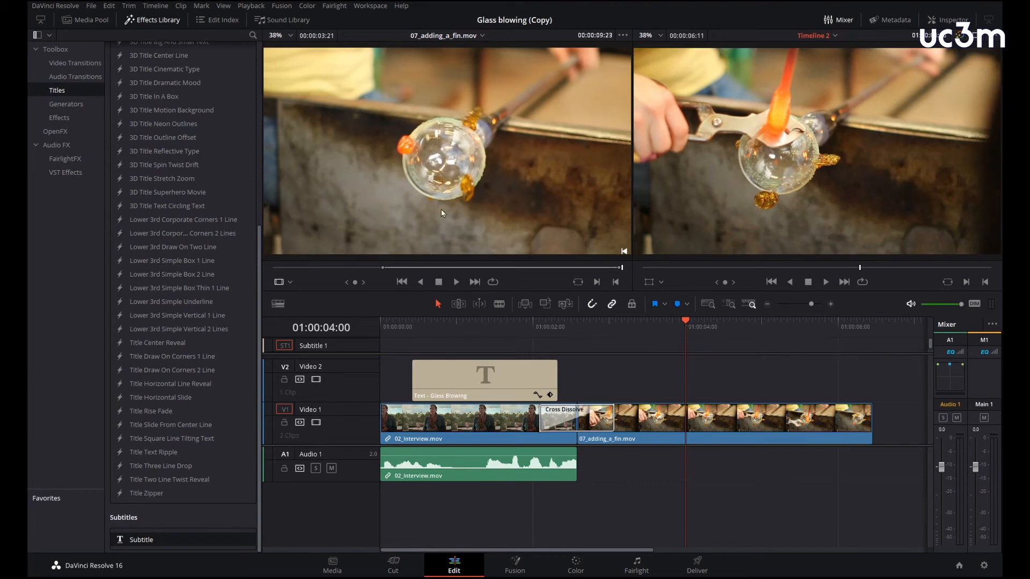
Step: Place a Solid Color generator on Video 2 at about 3 seconds, above the 07_adding_a_fin.mov clip
click(58, 104)
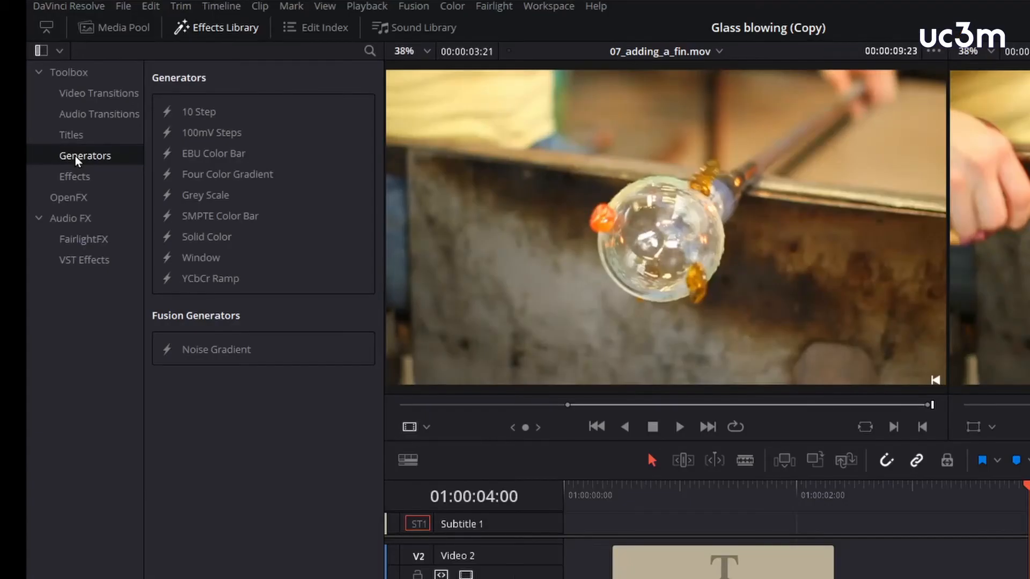
click(206, 239)
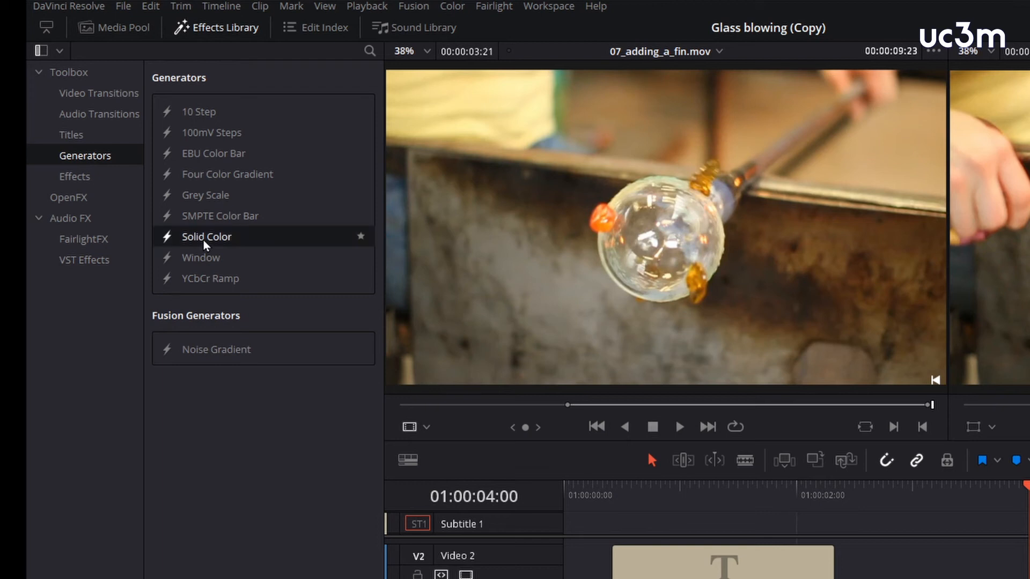
drag(205, 241, 935, 561)
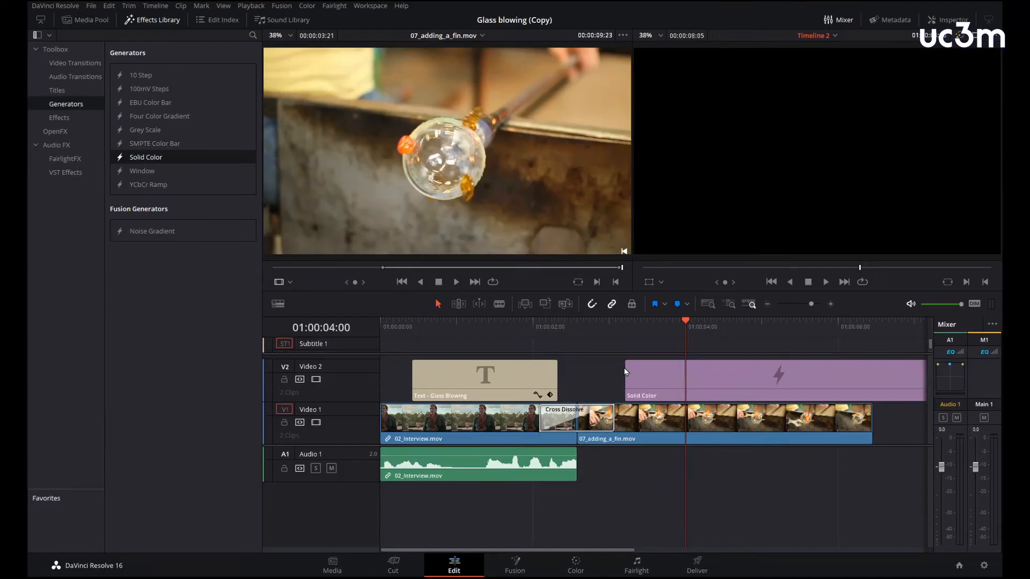
Step: Set the Solid Color generator's color to blue and scrub the timeline around its start to preview it
double_click(624, 368)
click(877, 87)
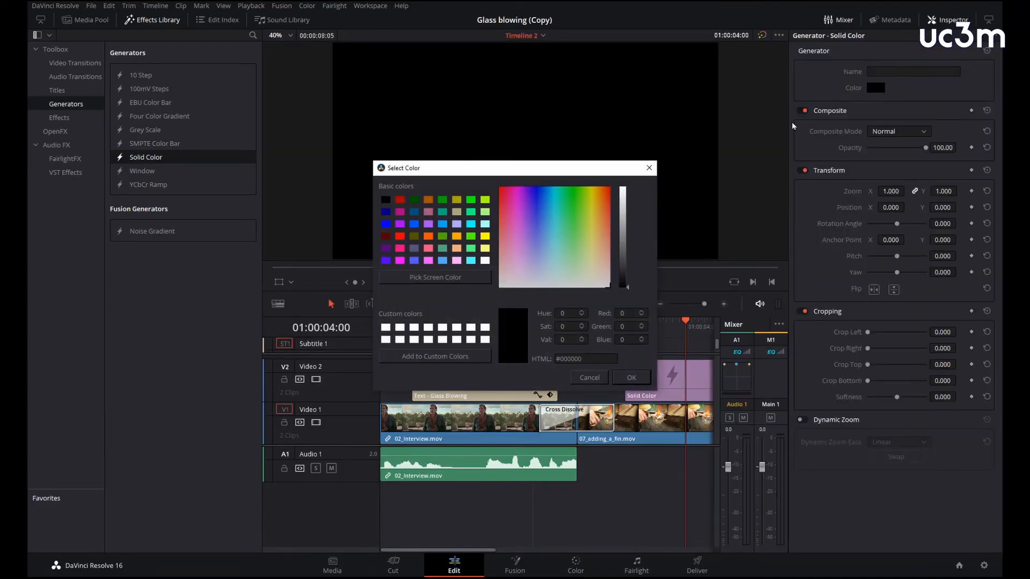
click(416, 225)
click(620, 372)
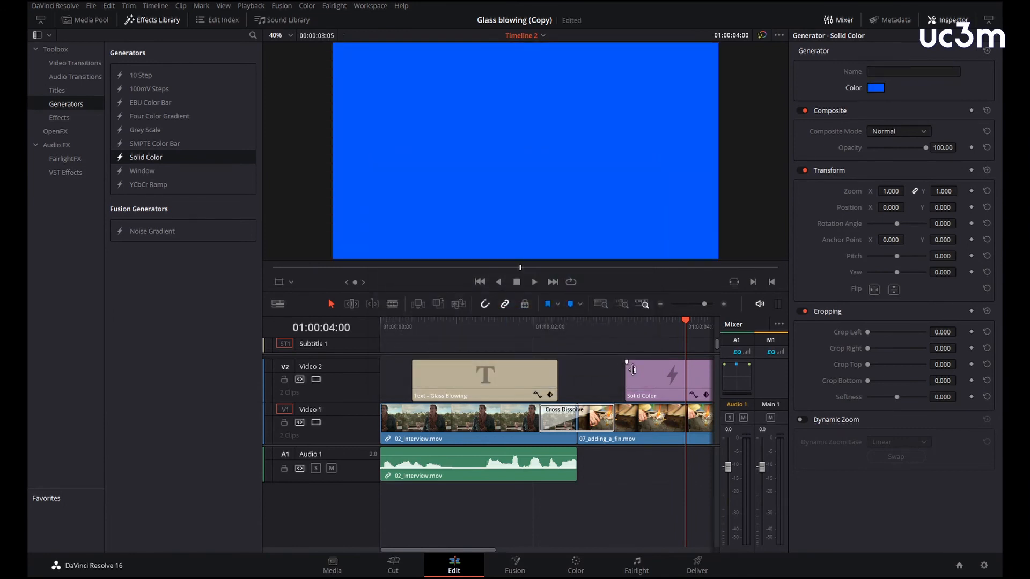
click(676, 324)
drag(675, 324, 628, 324)
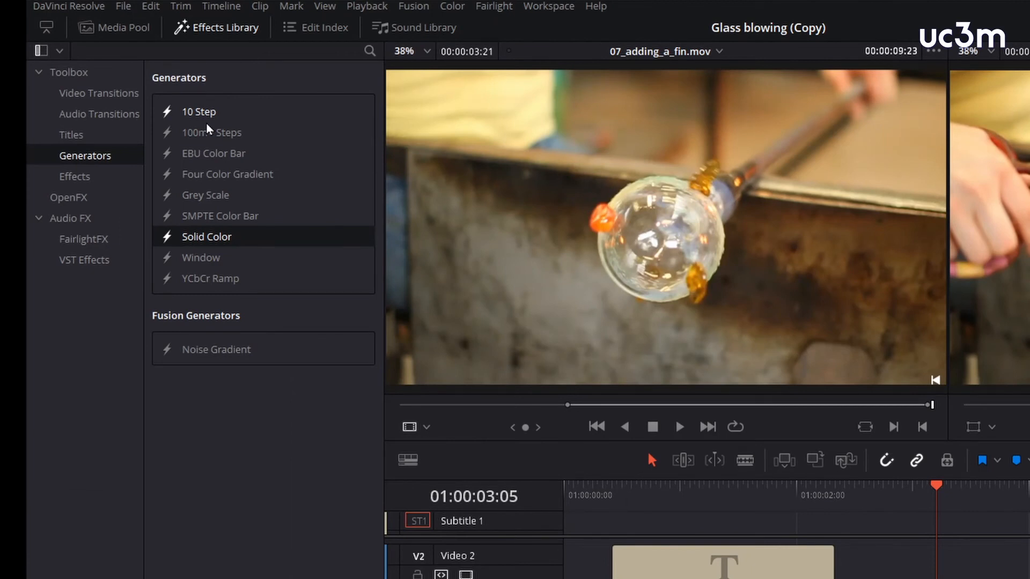
Step: Review the Effects, OpenFX and Audio FX categories of the Effects Library, and close the library
click(80, 179)
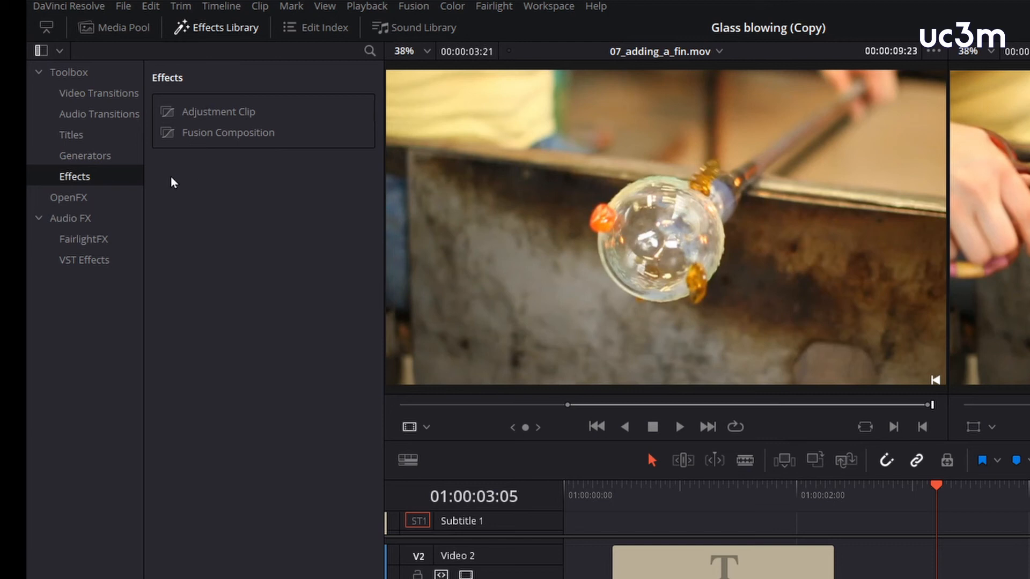
click(82, 198)
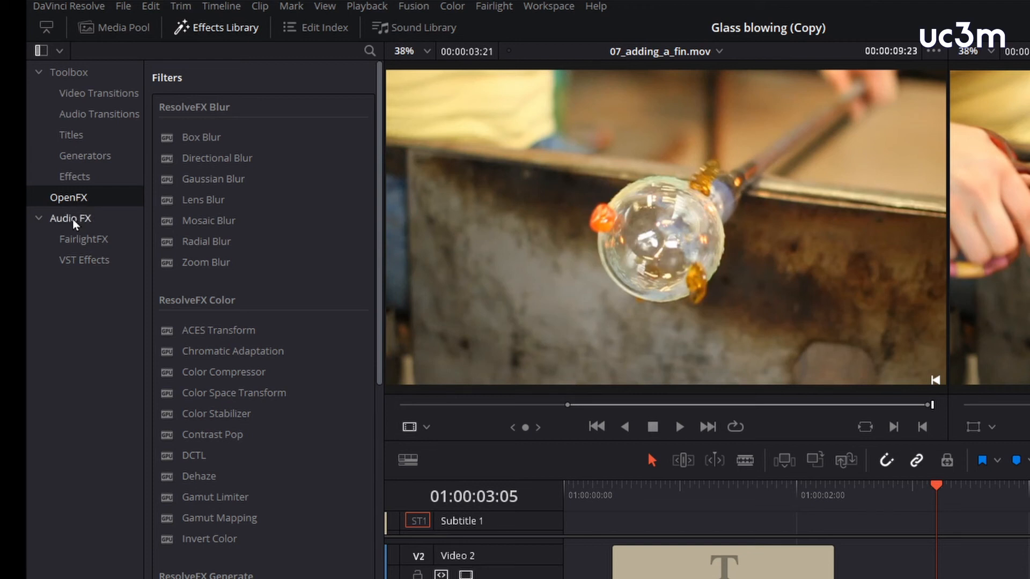
click(74, 224)
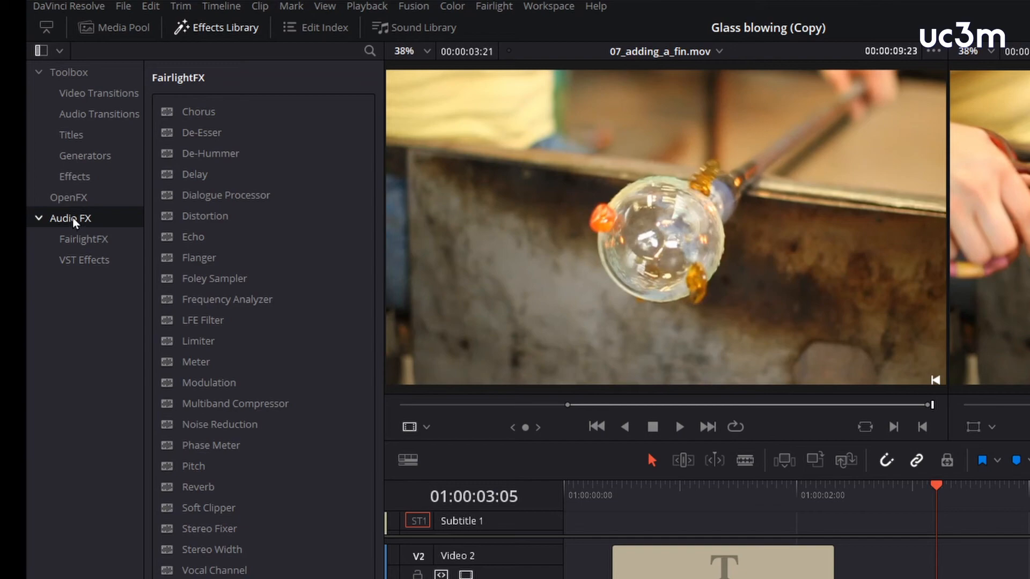
click(228, 29)
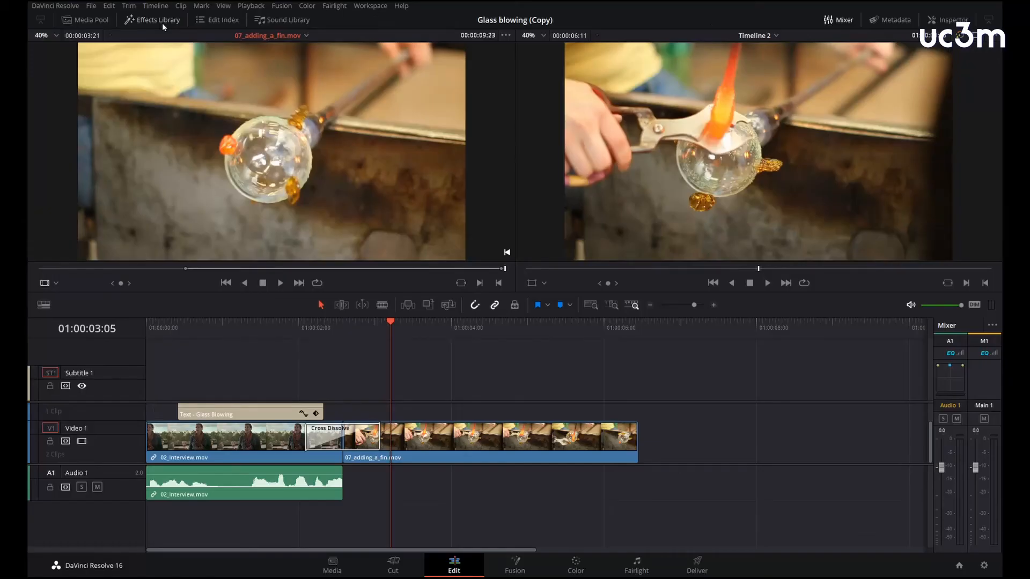
Step: Open the Edit Index, jump through its listed edits from the first to the last event, and close the index
click(220, 20)
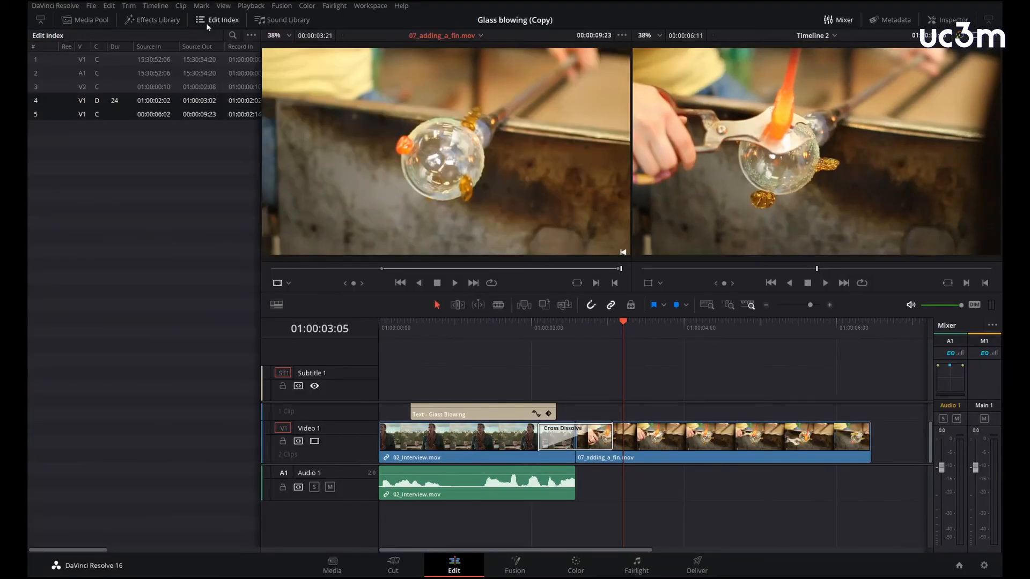
click(153, 59)
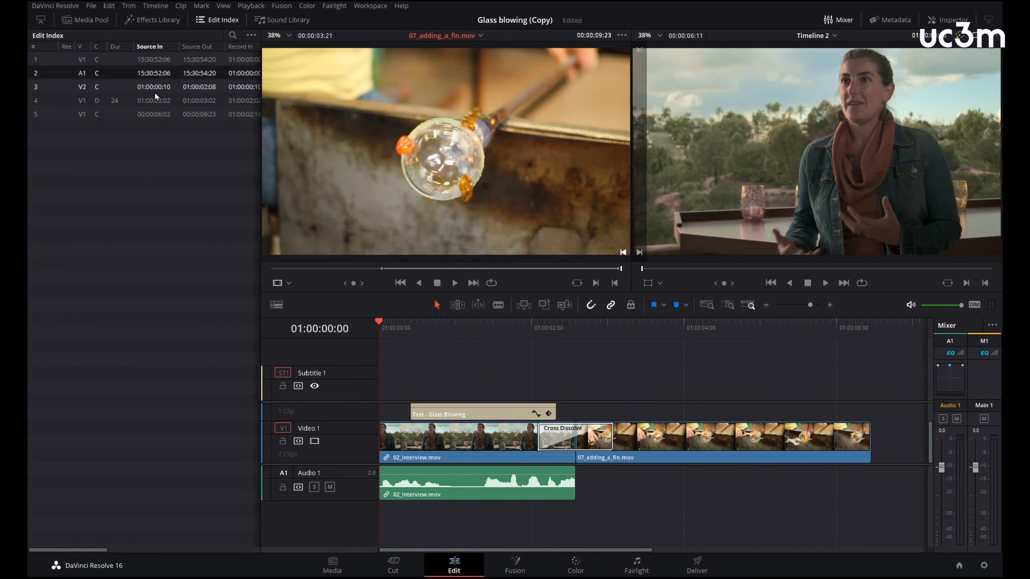
click(154, 91)
click(155, 101)
click(153, 115)
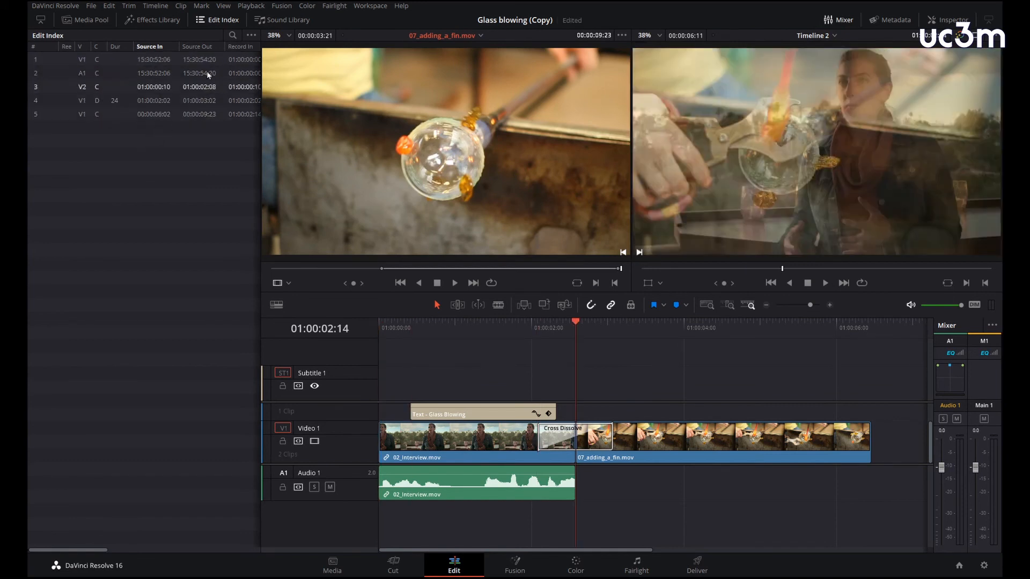
click(223, 23)
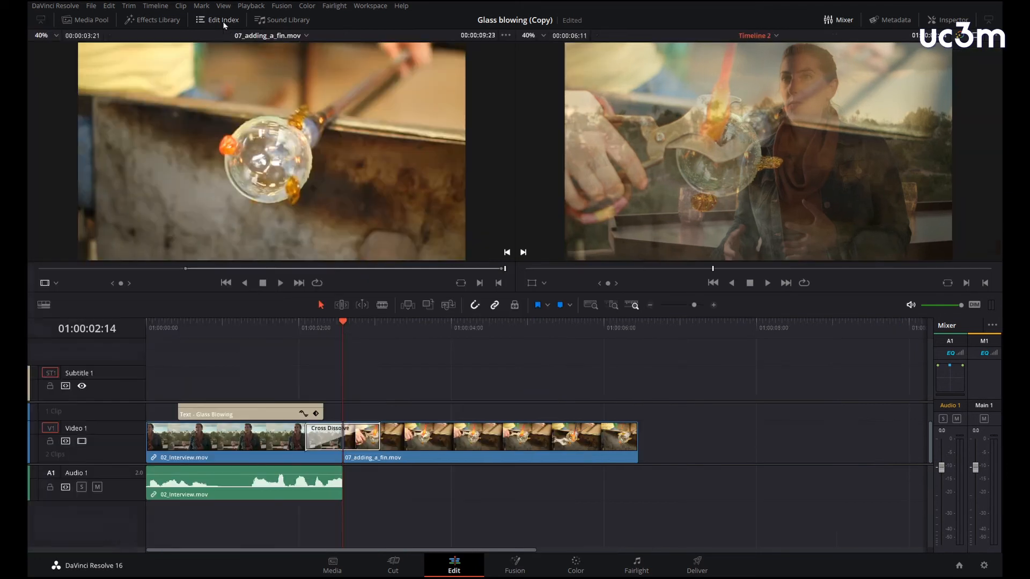
Step: Show and hide the Sound Library, the Mixer and the clip Metadata in turn, leaving only the Mixer displayed
click(279, 22)
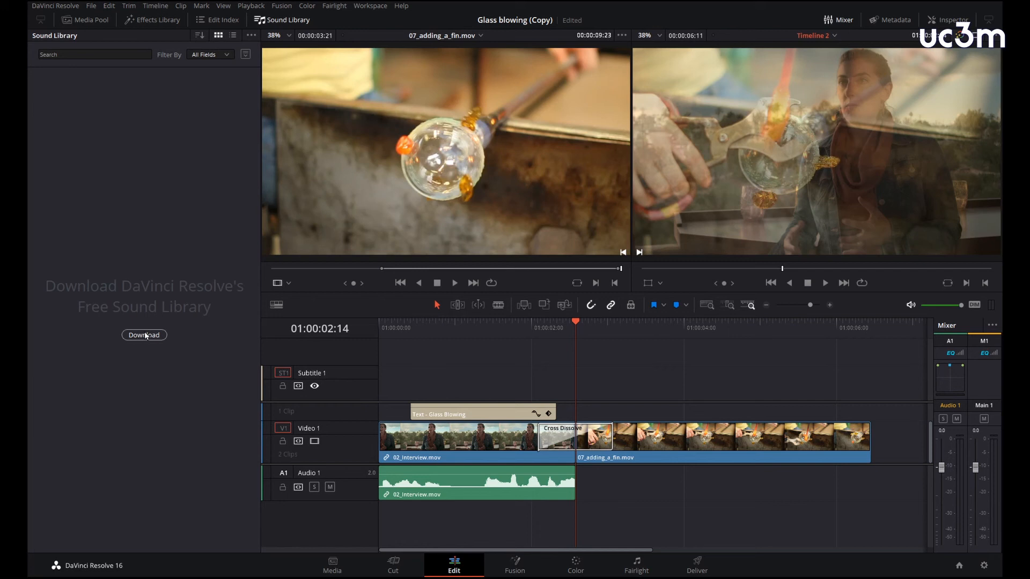
click(285, 21)
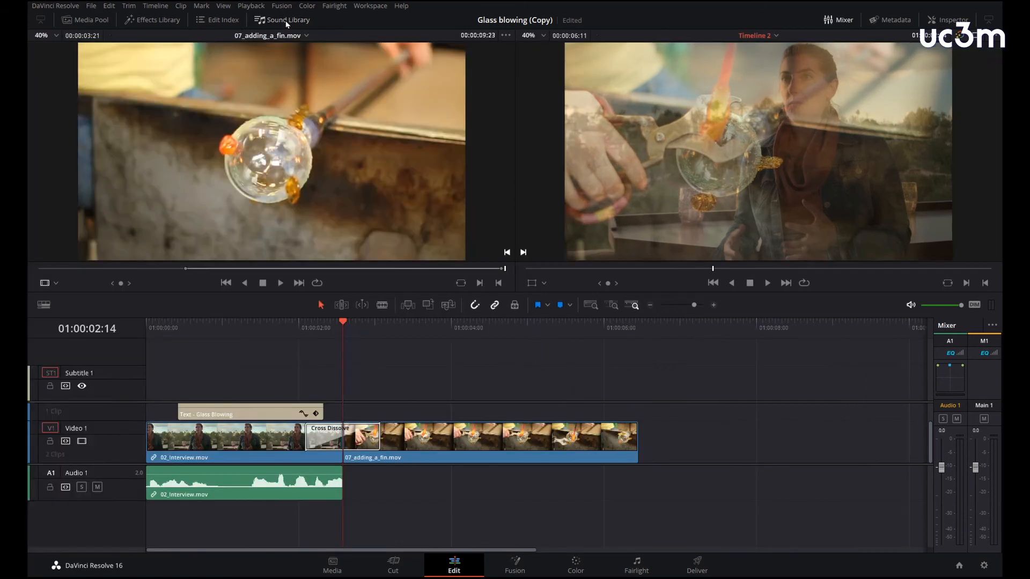
click(843, 21)
click(843, 21)
click(896, 19)
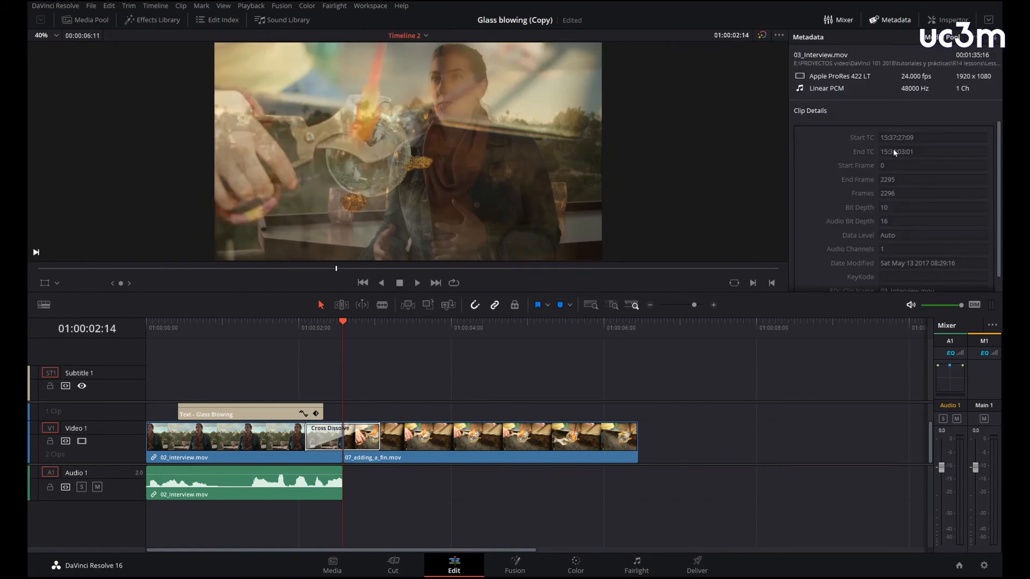
click(893, 23)
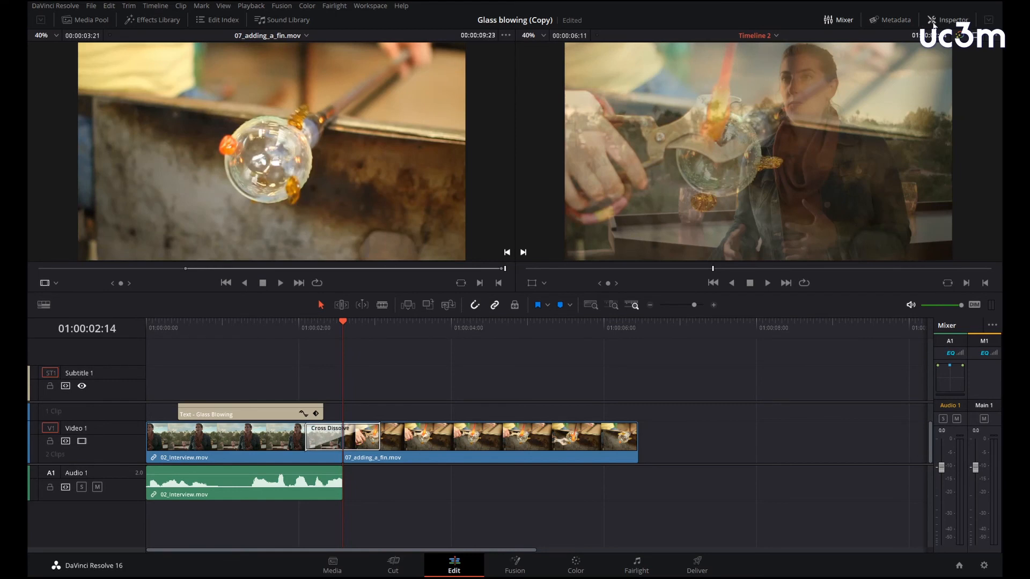
Step: Open the Inspector and review the video and audio properties of 02_interview.mov and the text and video properties of the Glass Blowing title
click(938, 22)
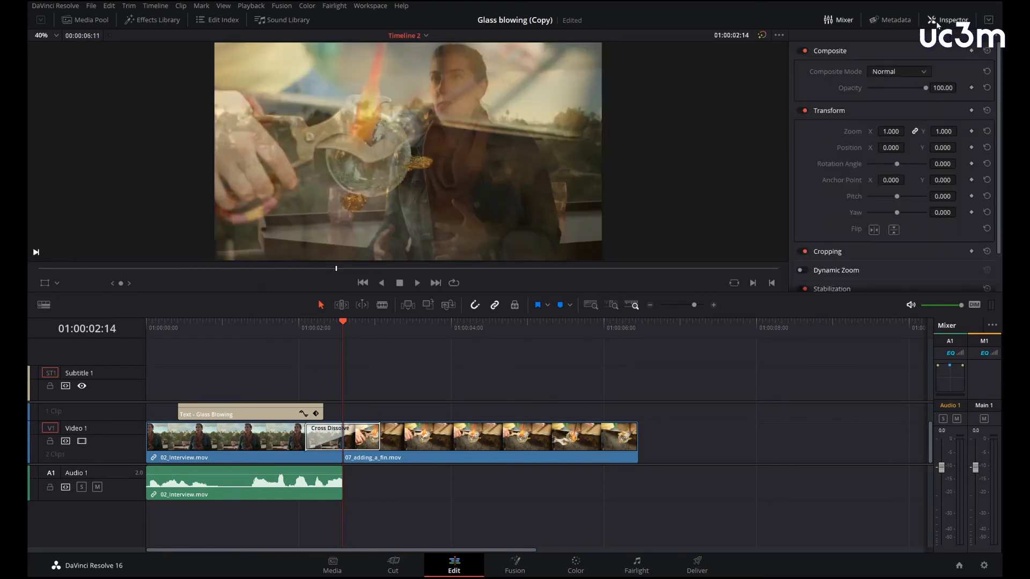
click(237, 434)
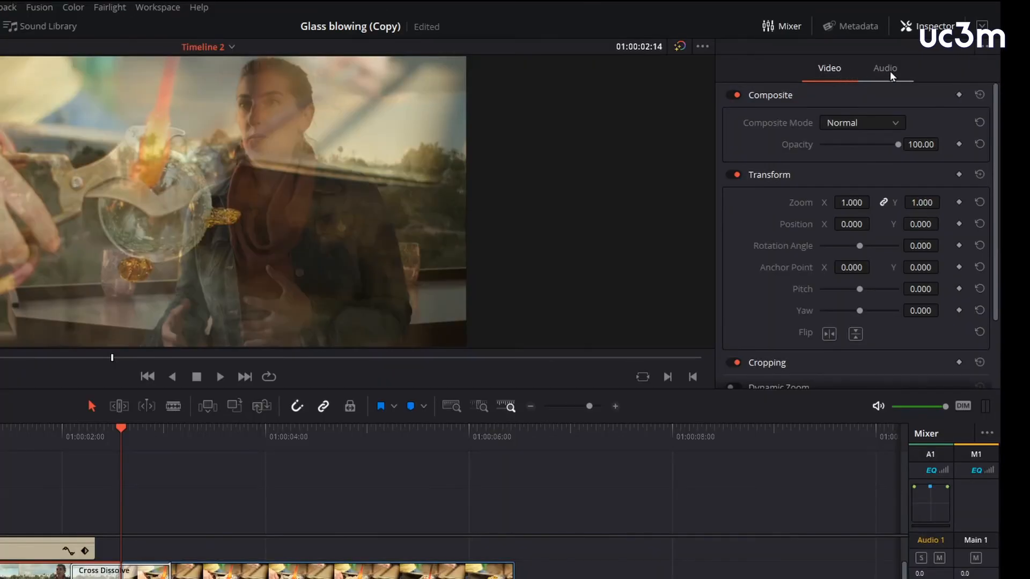
click(889, 70)
click(25, 551)
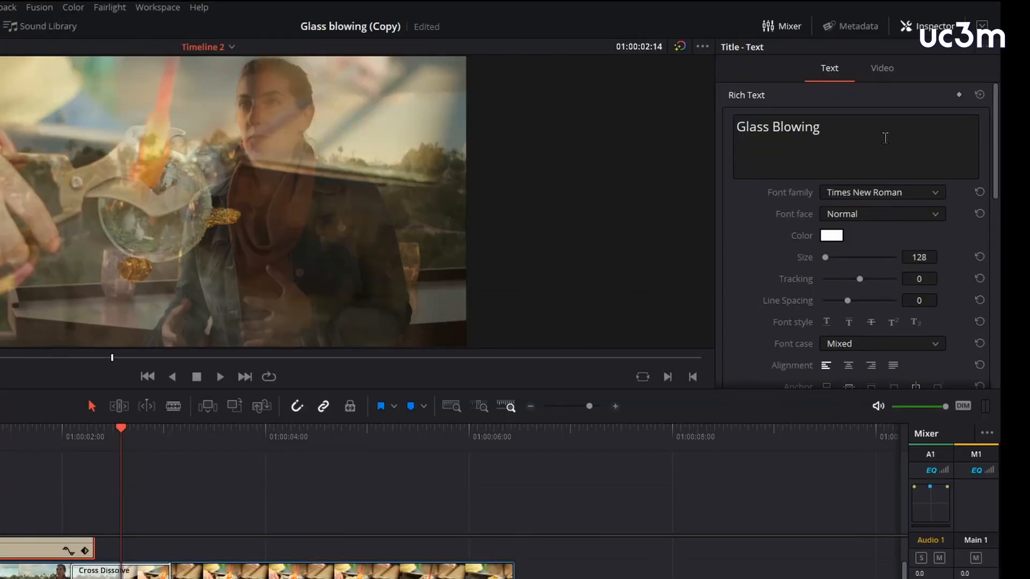
click(880, 68)
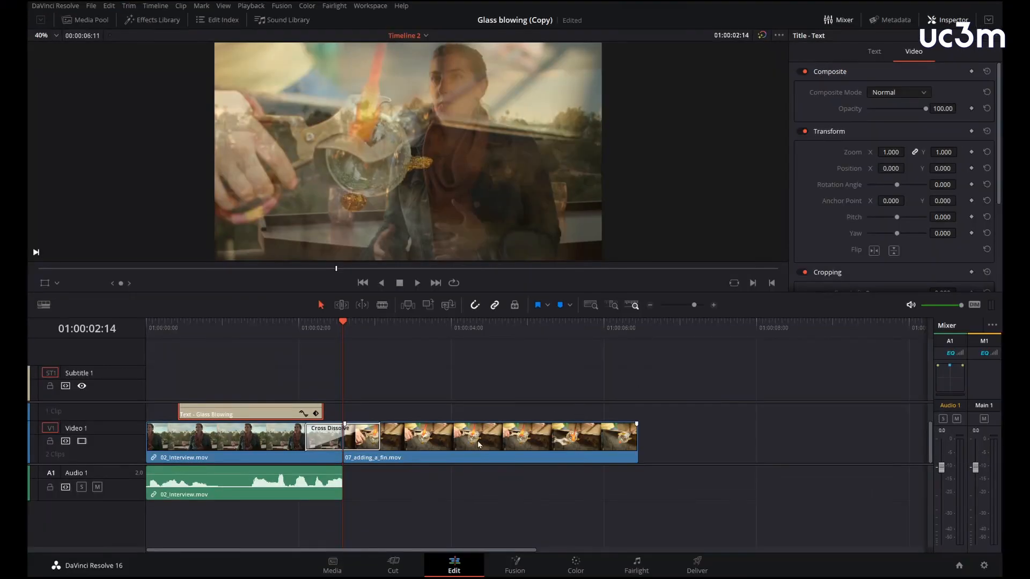
Step: Extend the Inspector to full height for 07_adding_a_fin.mov and expand its Cropping, Dynamic Zoom, Stabilization, Retime And Scaling and Lens Correction settings
click(482, 443)
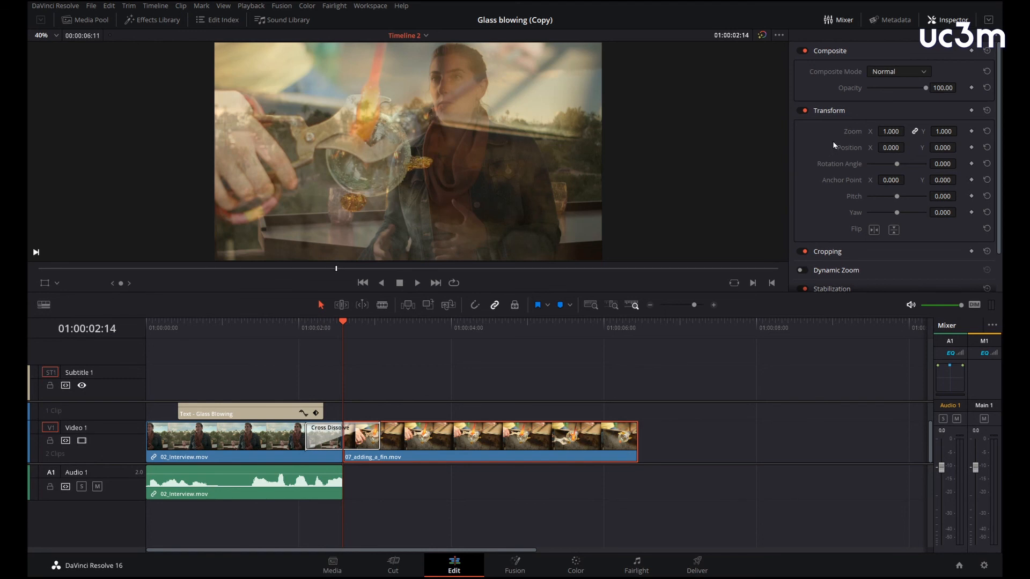
click(990, 21)
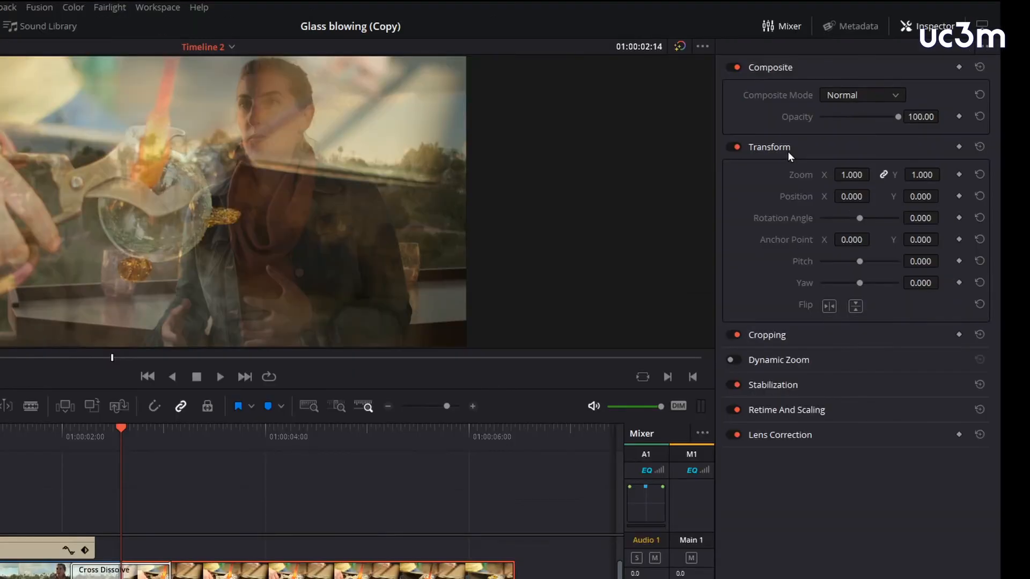
click(763, 339)
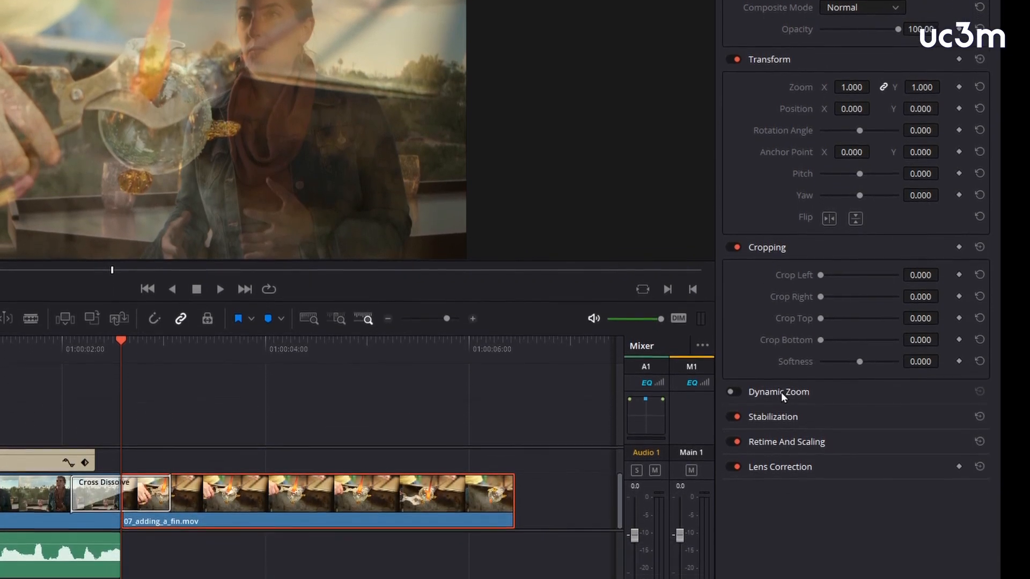
click(781, 443)
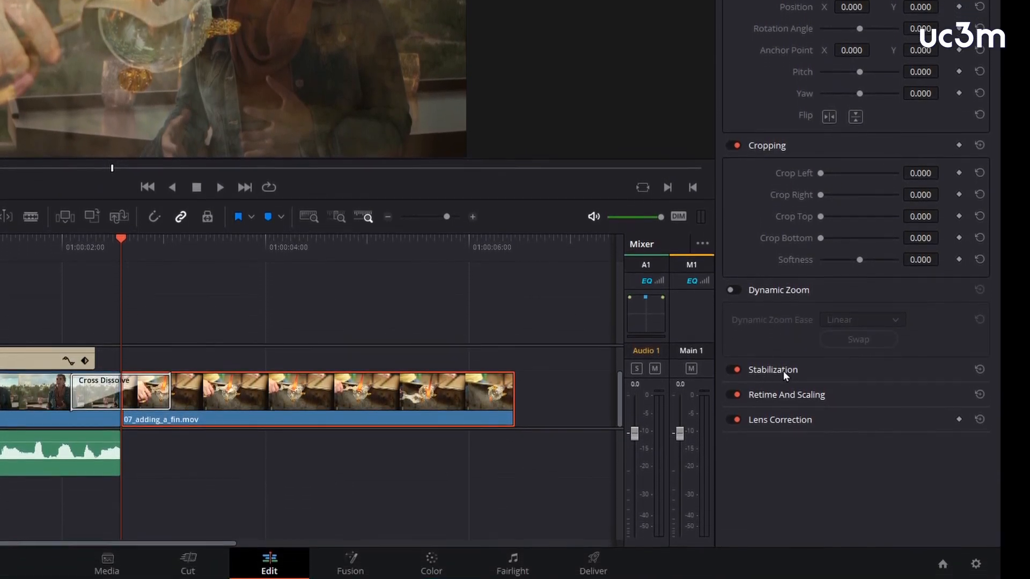
click(783, 422)
scroll(783, 366, down, 2)
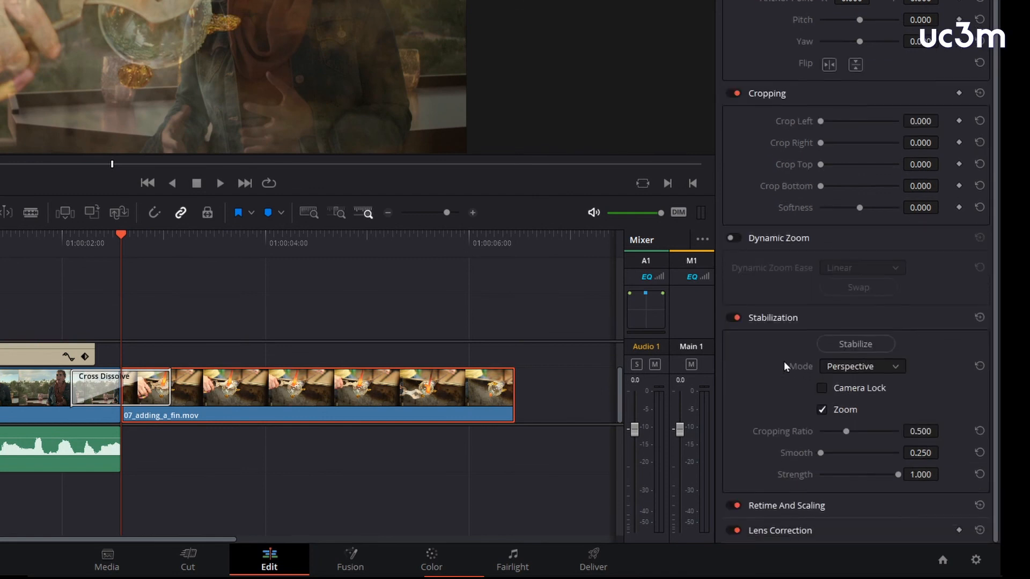
click(784, 505)
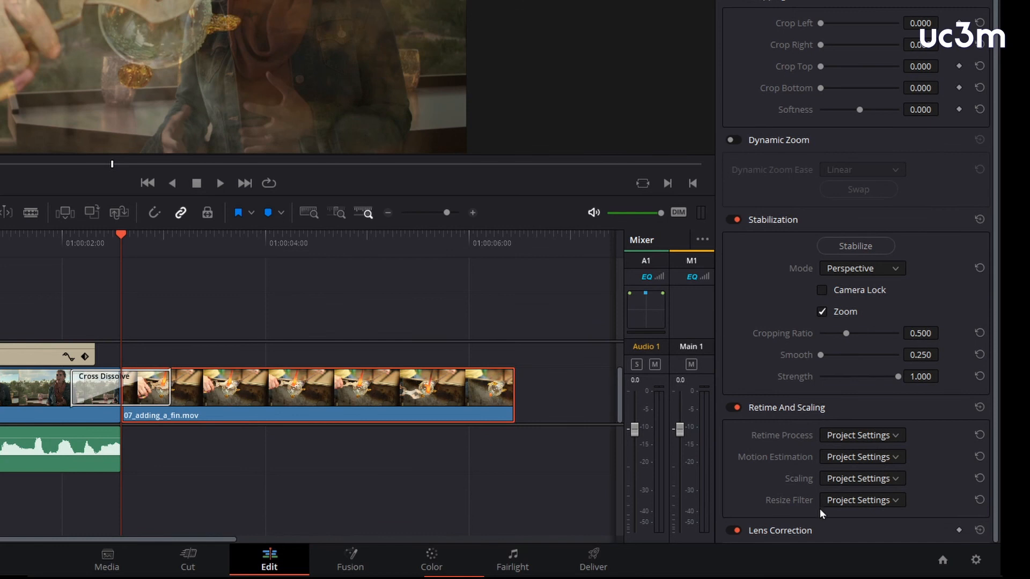
click(774, 530)
scroll(770, 448, down, 2)
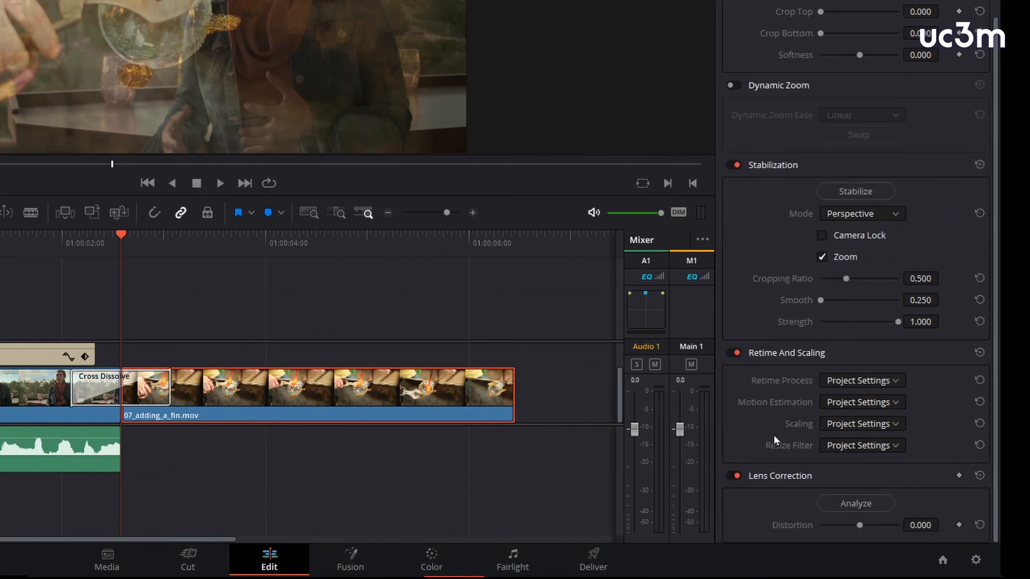